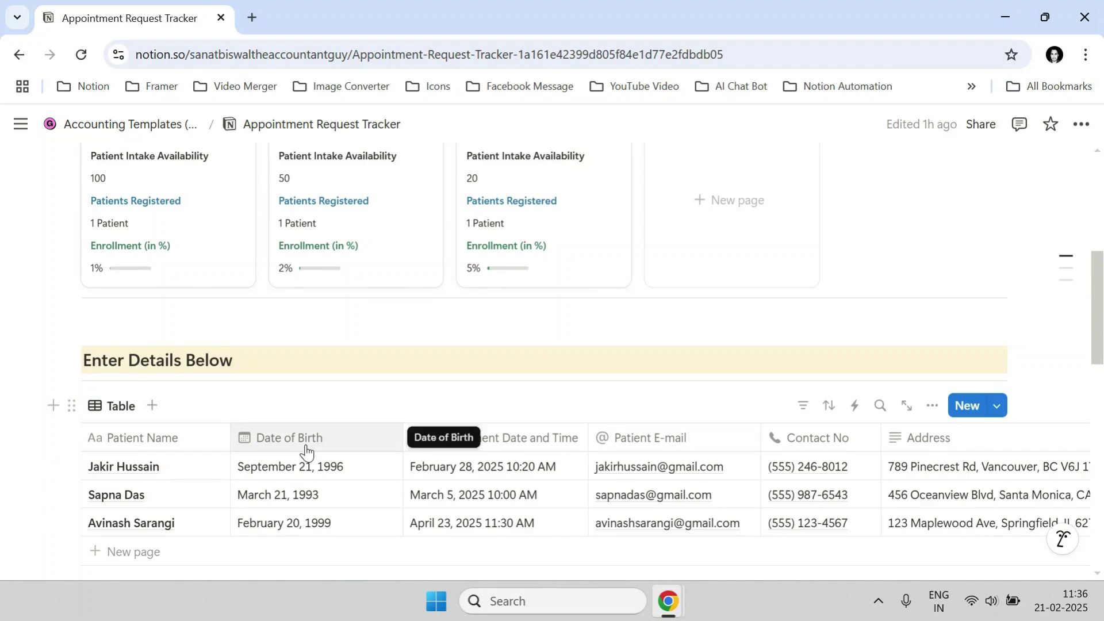
Review all columns of the patient details table and the service cards above it
{"action": "scroll", "coordinate": [608, 539], "scroll_direction": "down", "scroll_amount": 1}
{"action": "left_click_drag", "start_coordinate": [614, 527], "coordinate": [1029, 506]}
{"action": "scroll", "coordinate": [461, 389], "scroll_direction": "up", "scroll_amount": 3}
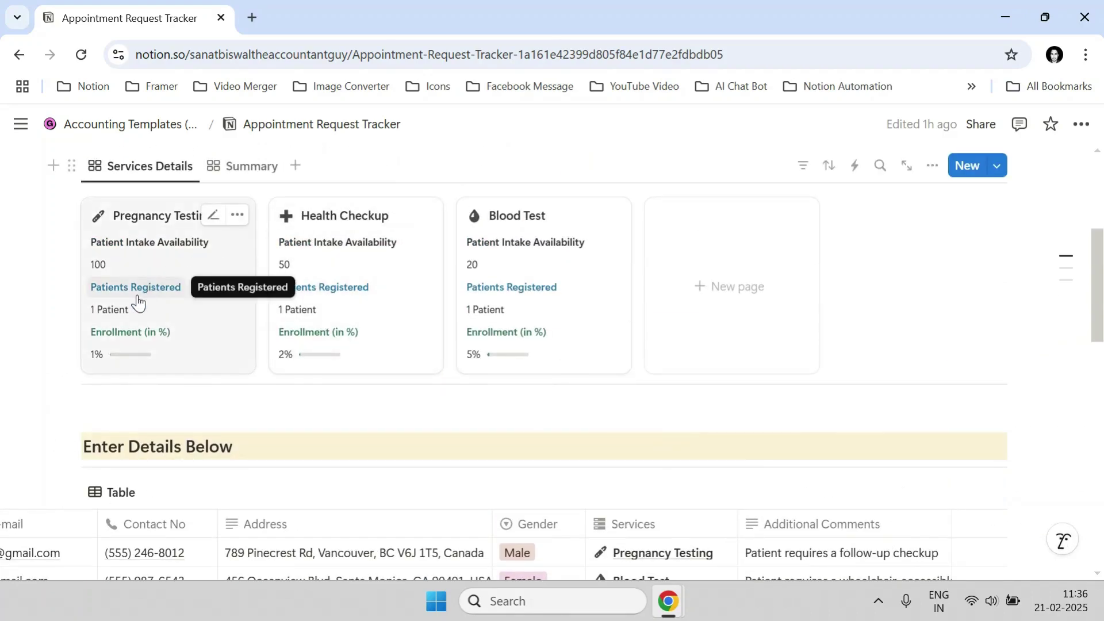
{"action": "scroll", "coordinate": [372, 319], "scroll_direction": "down", "scroll_amount": 1}
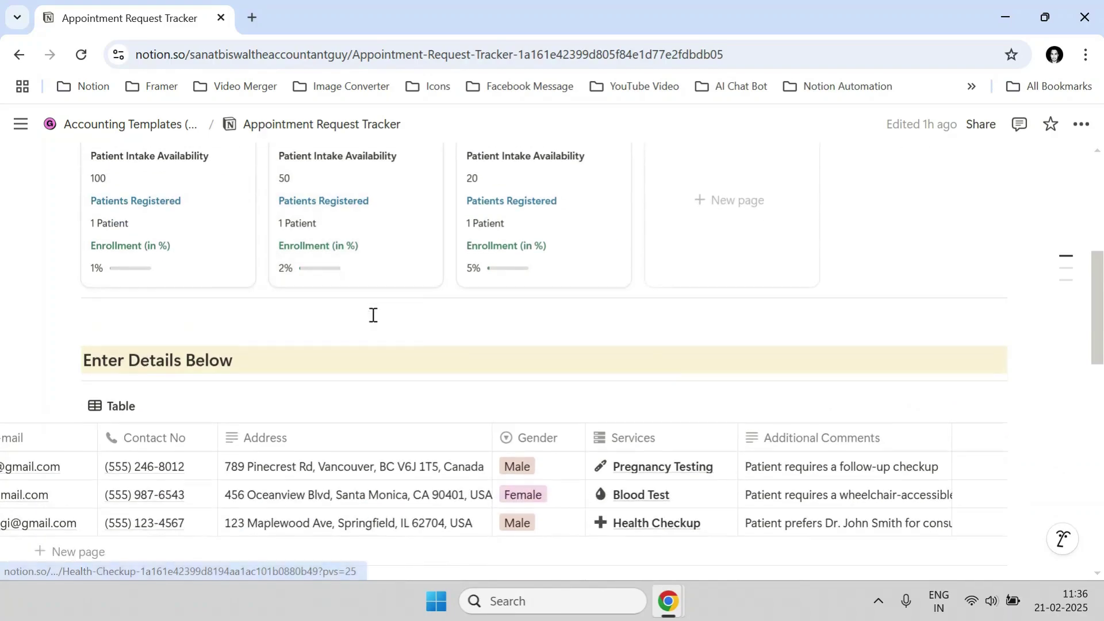
{"action": "scroll", "coordinate": [569, 483], "scroll_direction": "down", "scroll_amount": 1}
{"action": "left_click_drag", "start_coordinate": [595, 530], "coordinate": [170, 535]}
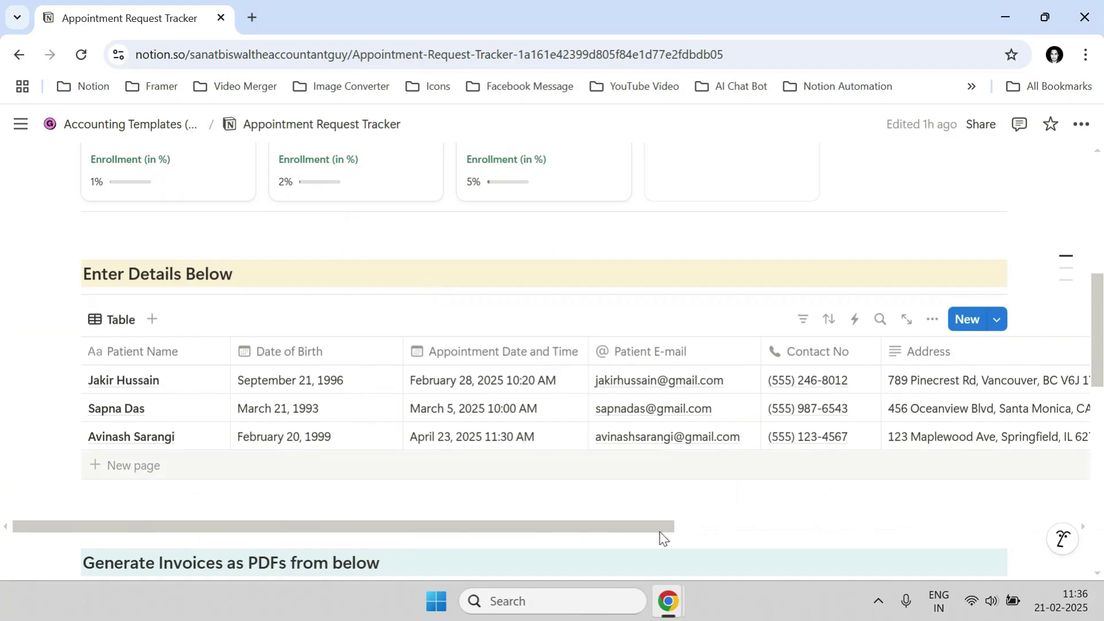
{"action": "left_click_drag", "start_coordinate": [670, 527], "coordinate": [1042, 524]}
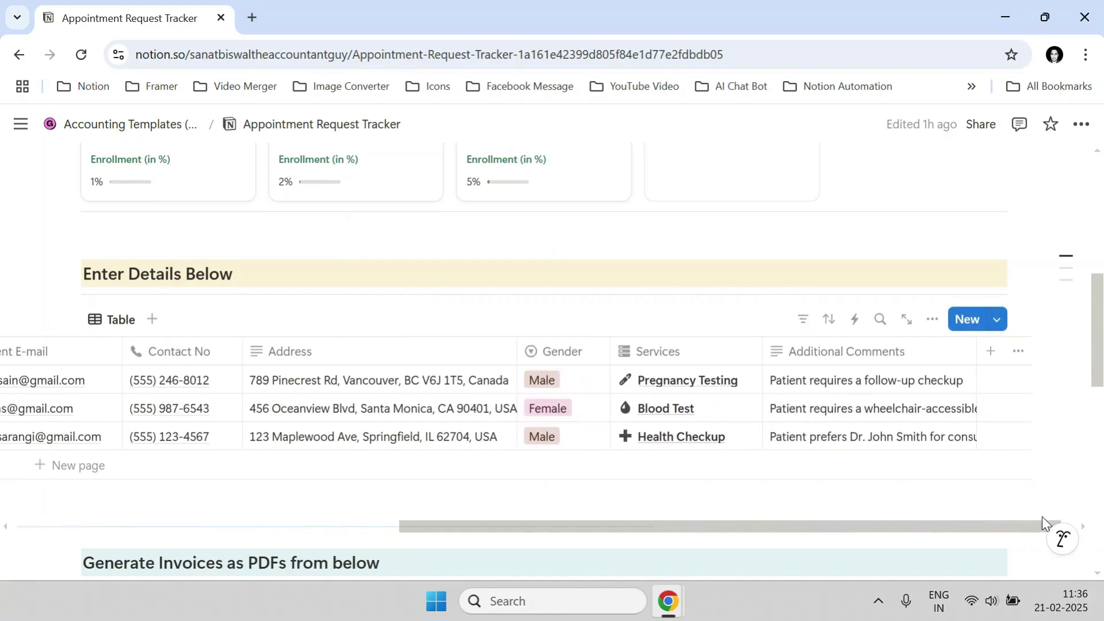
Open the DB_Services database that the patient table's Services relation property is linked to
{"action": "left_click", "coordinate": [705, 366]}
{"action": "left_click", "coordinate": [703, 360]}
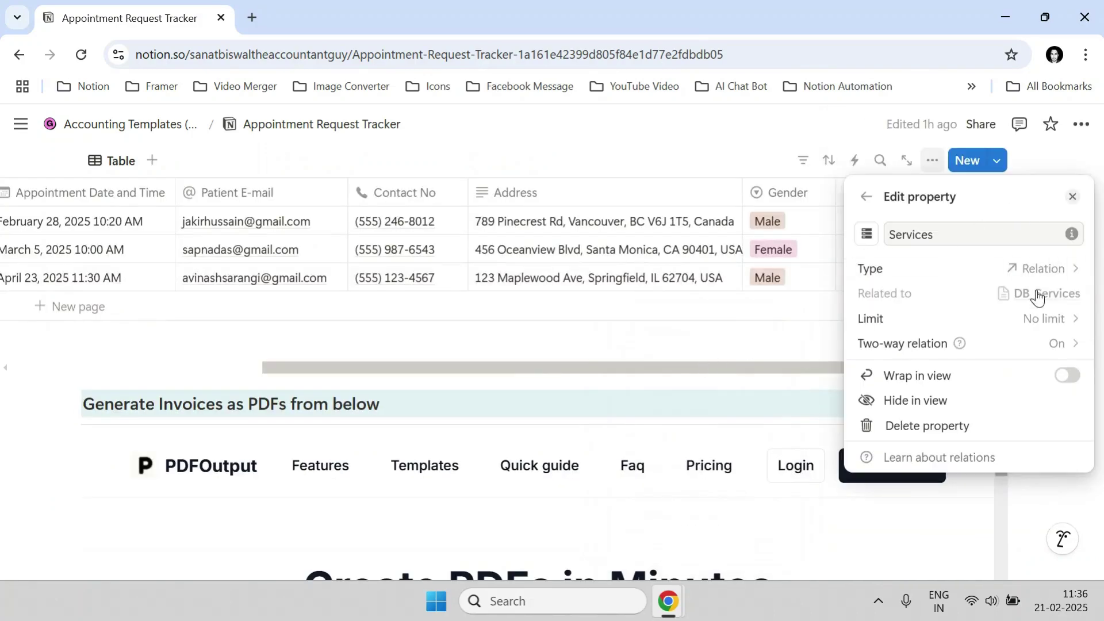
{"action": "left_click", "coordinate": [1039, 302]}
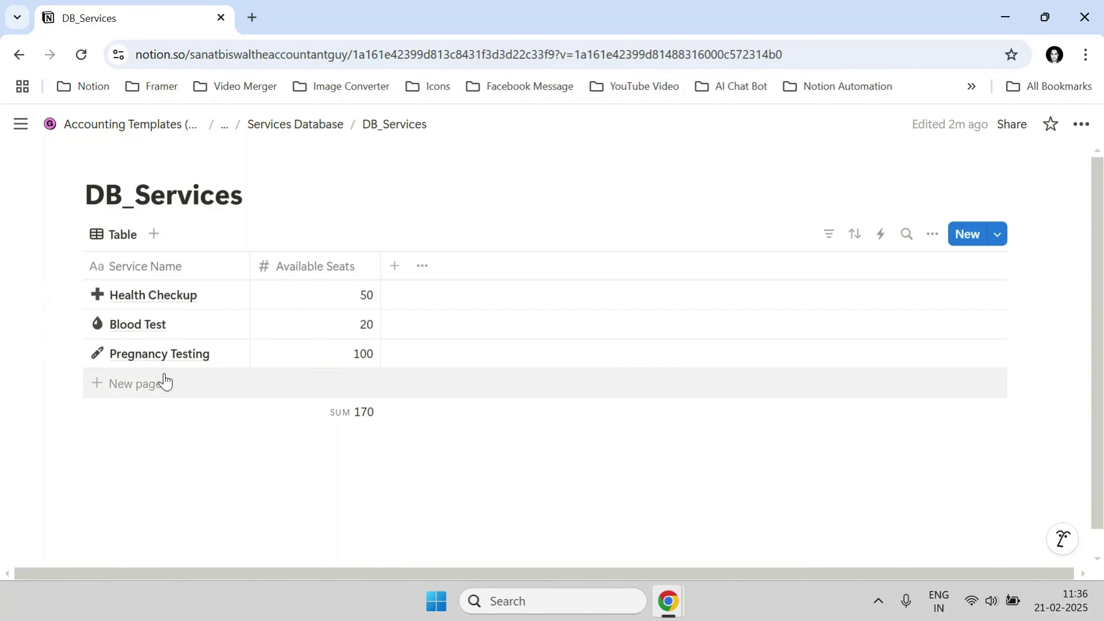
Inspect the services listed in DB_Services and return to the Appointment Request Tracker page by way of Services Database
{"action": "left_click", "coordinate": [148, 297]}
{"action": "key", "text": "ctrl+a"}
{"action": "left_click", "coordinate": [280, 135]}
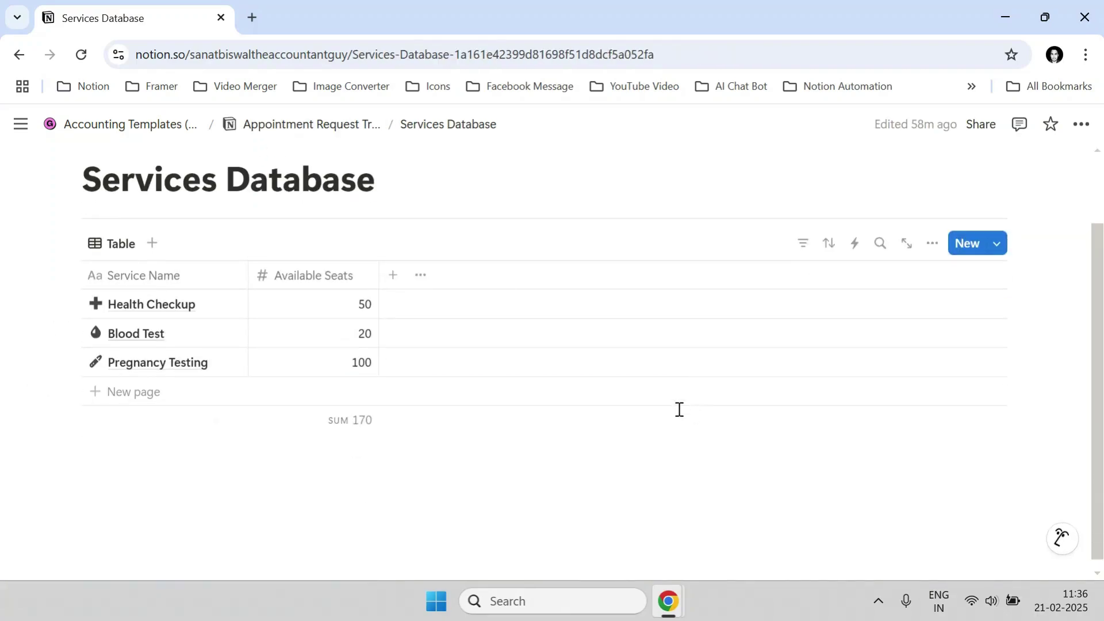
{"action": "left_click", "coordinate": [288, 127]}
Try entering a new service named Service 1 in the first patient's Services cell, and dismiss it without creating the page
{"action": "scroll", "coordinate": [640, 443], "scroll_direction": "down", "scroll_amount": 1}
{"action": "scroll", "coordinate": [639, 444], "scroll_direction": "down", "scroll_amount": 6}
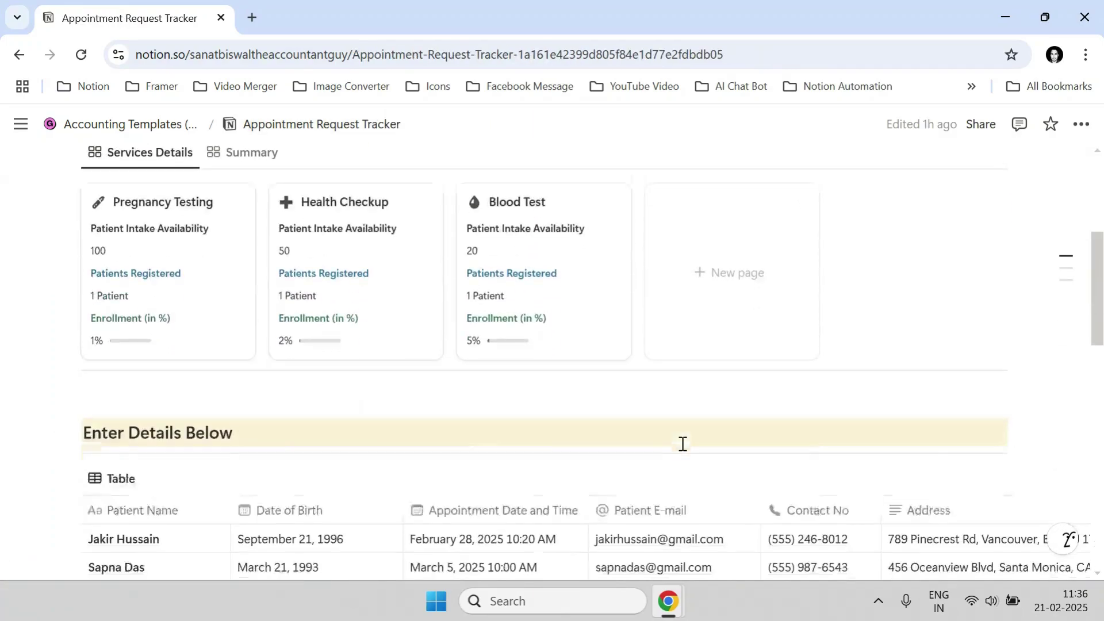
{"action": "left_click_drag", "start_coordinate": [615, 544], "coordinate": [991, 544]}
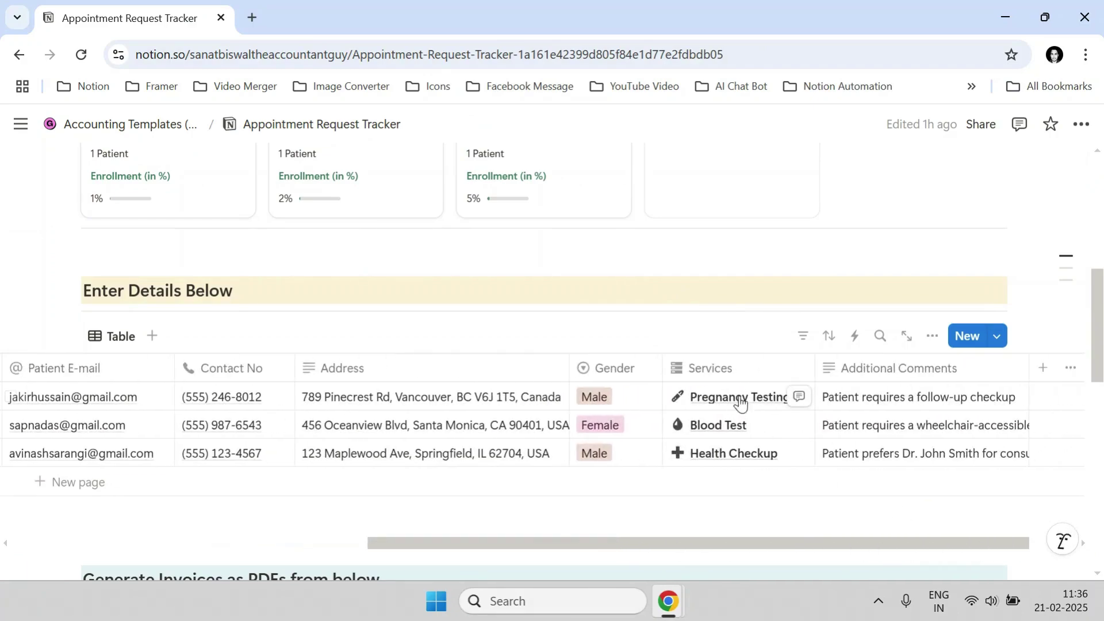
{"action": "left_click", "coordinate": [749, 396]}
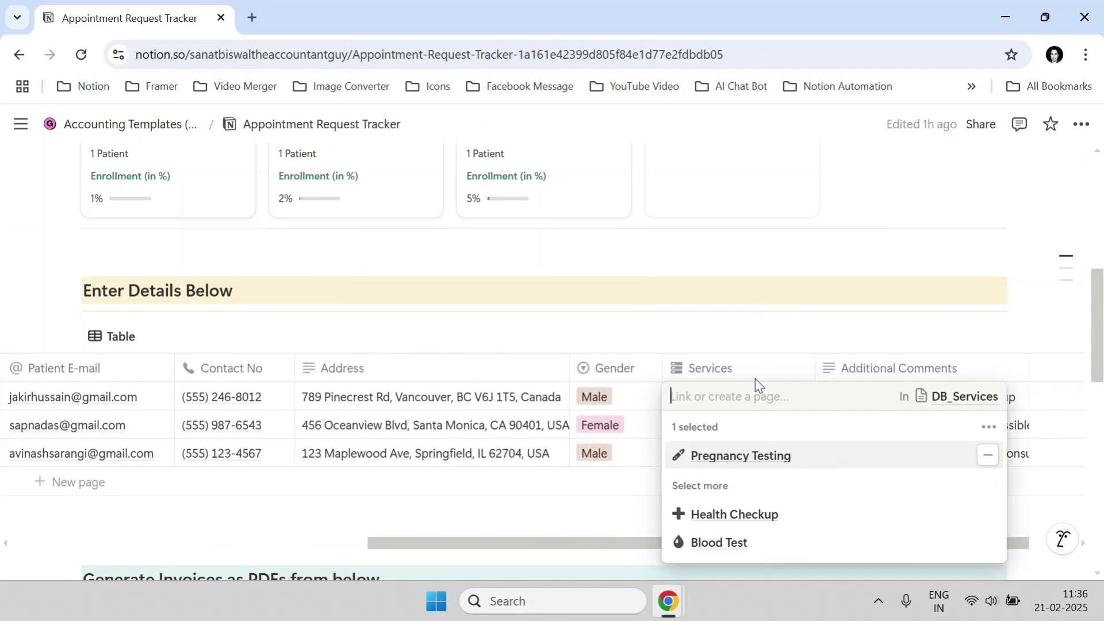
{"action": "type", "text": "Service 1"}
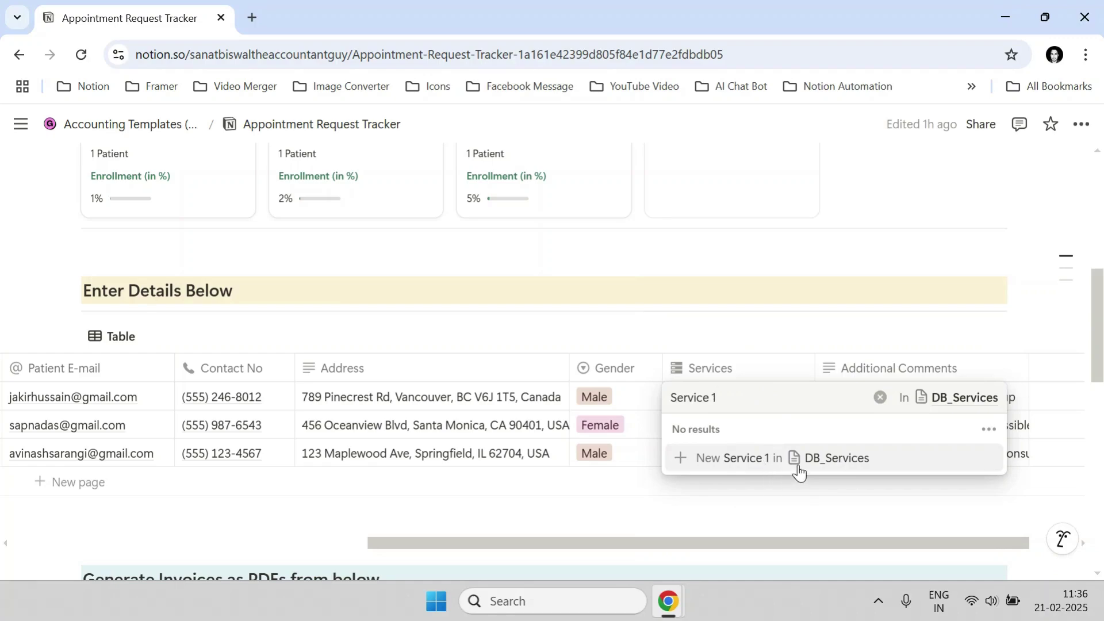
{"action": "key", "text": "Escape"}
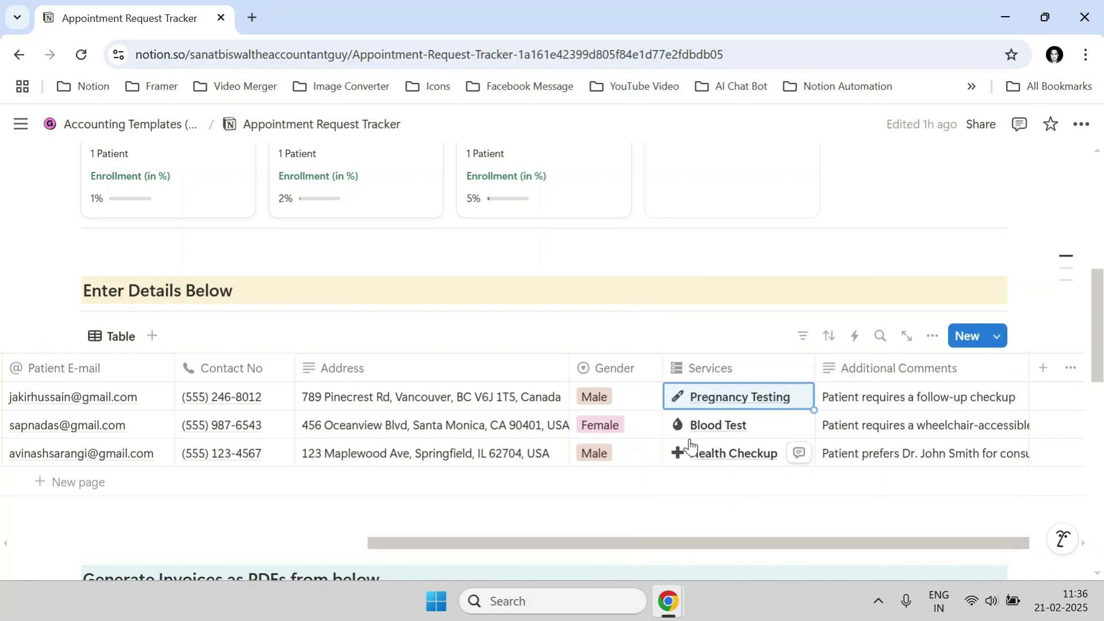
Set the Patient Intake Availability on the Pregnancy Testing card to 120
{"action": "scroll", "coordinate": [552, 433], "scroll_direction": "up", "scroll_amount": 3}
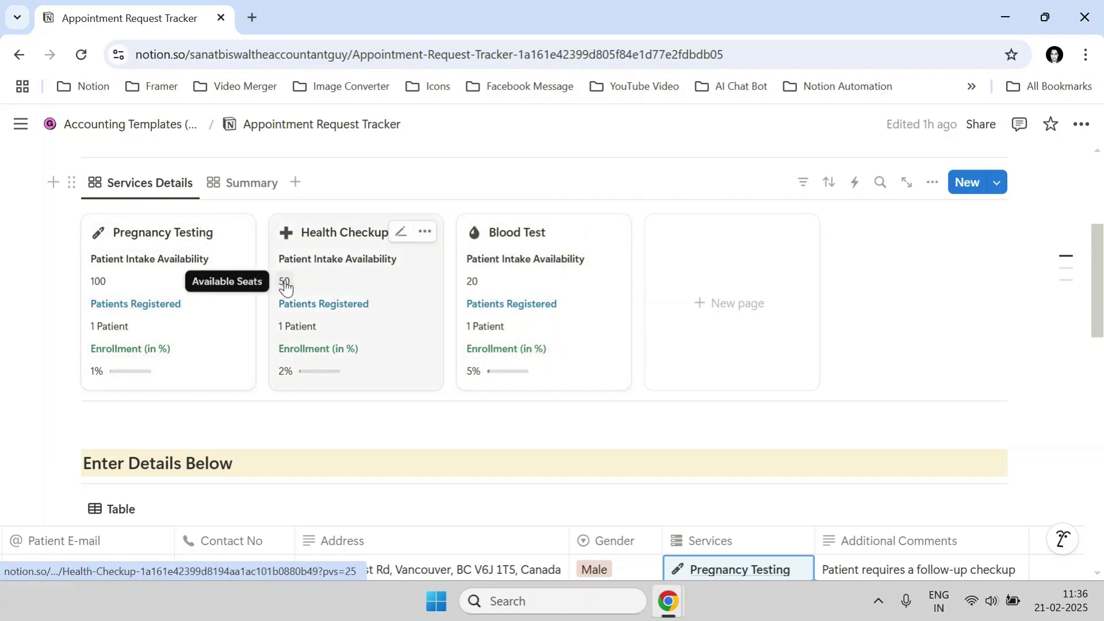
{"action": "left_click", "coordinate": [104, 282]}
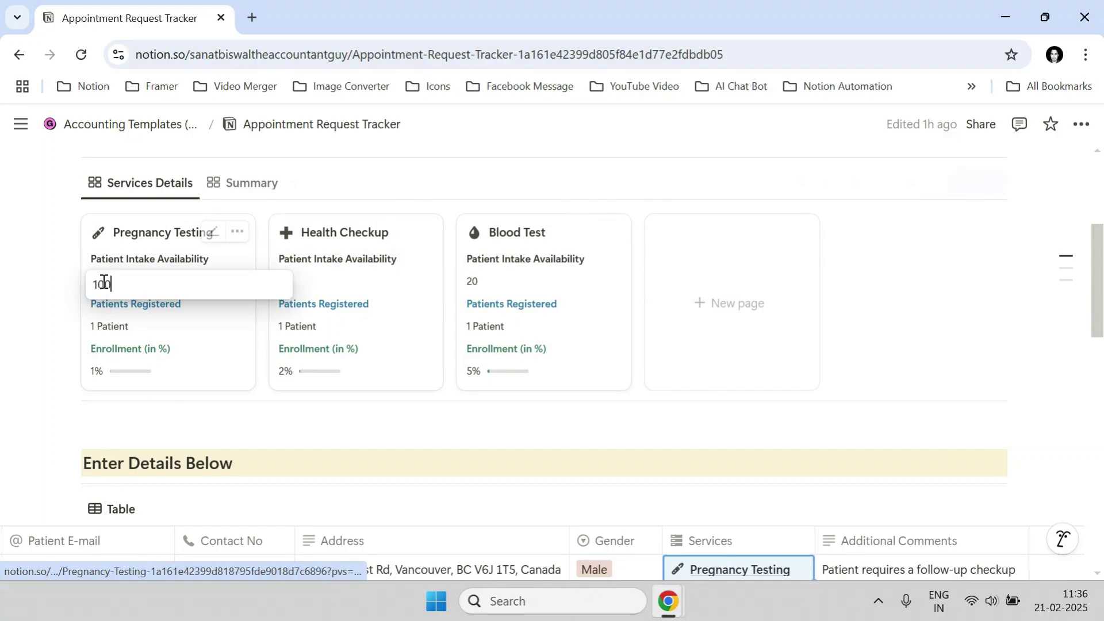
{"action": "double_click", "coordinate": [104, 282]}
{"action": "type", "text": "120"}
{"action": "key", "text": "Return"}
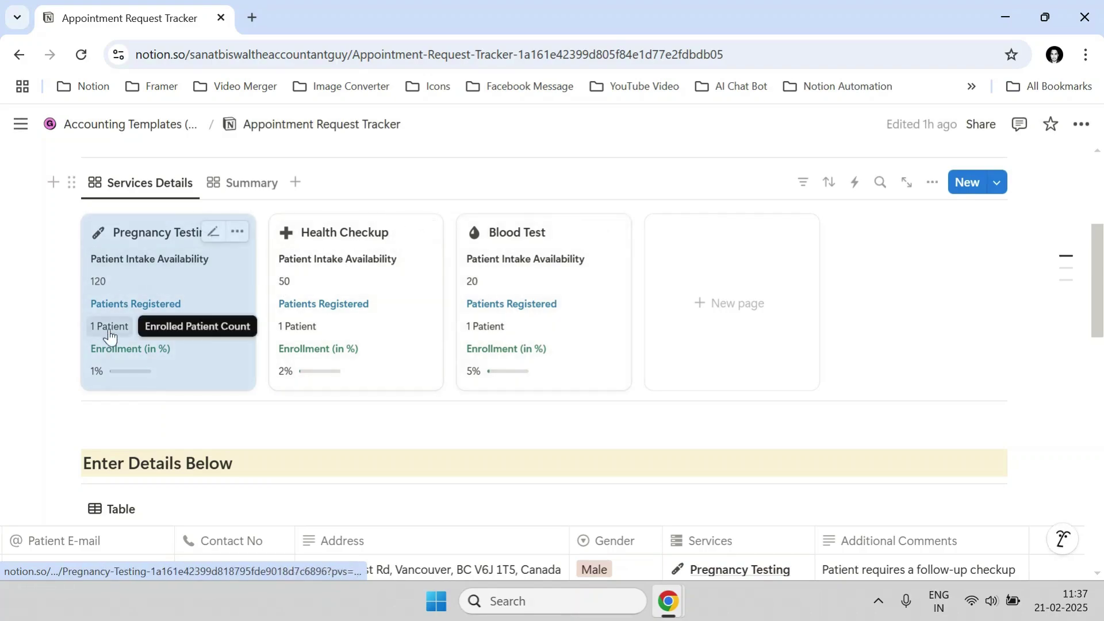
Replace Pregnancy Testing with Blood Test as the linked service in the patient table's first row
{"action": "scroll", "coordinate": [487, 345], "scroll_direction": "down", "scroll_amount": 5}
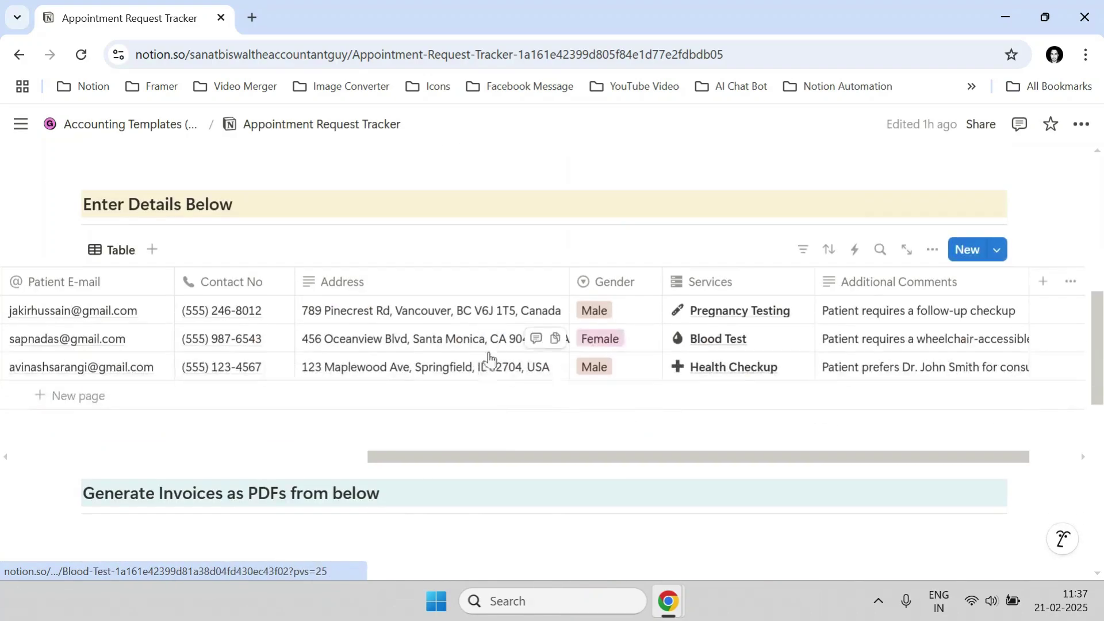
{"action": "left_click_drag", "start_coordinate": [505, 458], "coordinate": [176, 474]}
{"action": "left_click_drag", "start_coordinate": [301, 459], "coordinate": [661, 456]}
{"action": "left_click", "coordinate": [742, 308]}
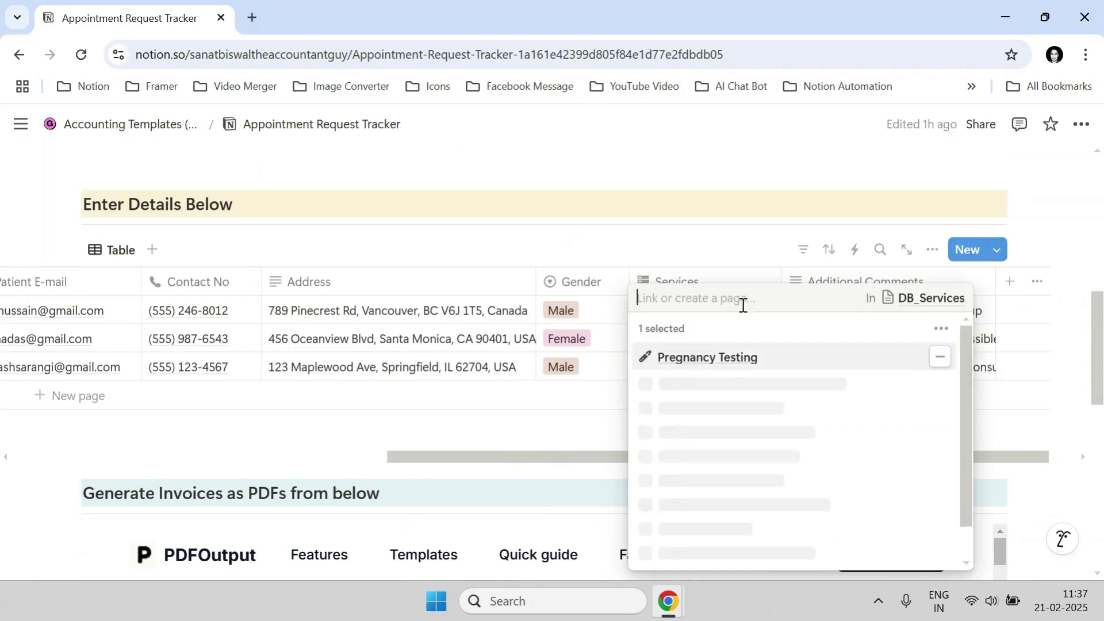
{"action": "left_click", "coordinate": [951, 369]}
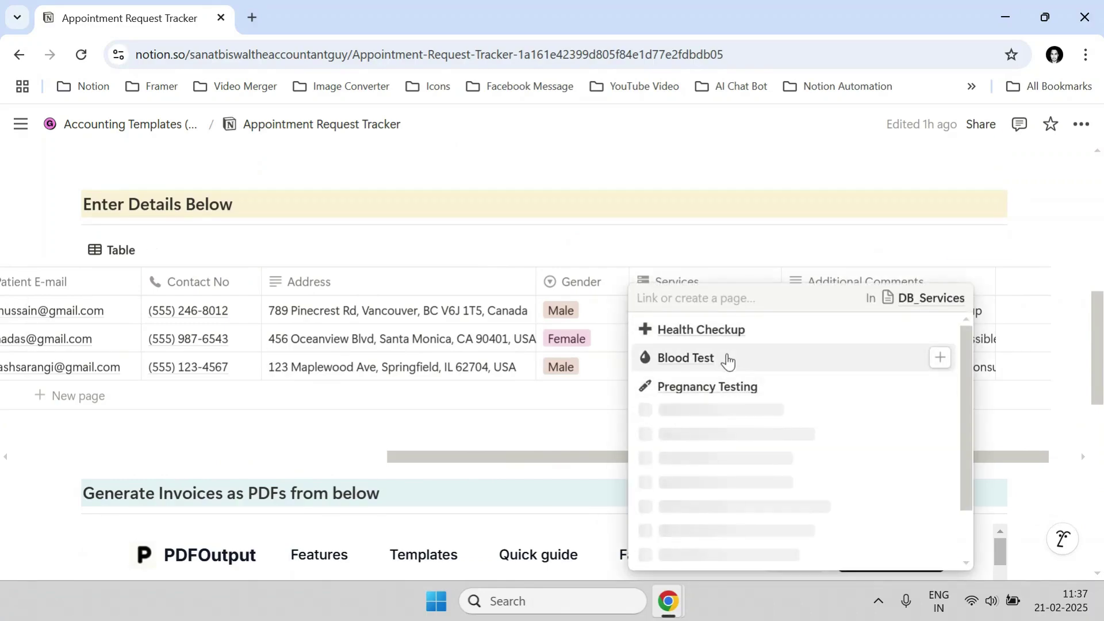
{"action": "left_click", "coordinate": [717, 382]}
{"action": "left_click", "coordinate": [609, 395]}
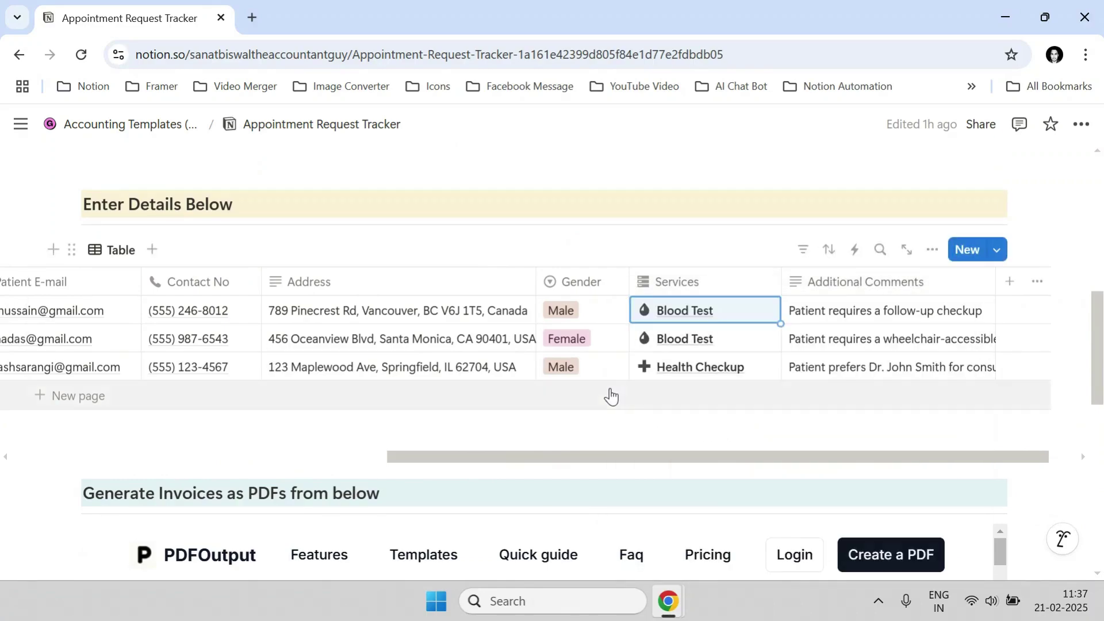
Check the registration and enrollment figures on the Services Details cards and the overall totals in the Summary view
{"action": "scroll", "coordinate": [567, 370], "scroll_direction": "up", "scroll_amount": 3}
{"action": "scroll", "coordinate": [658, 467], "scroll_direction": "down", "scroll_amount": 1}
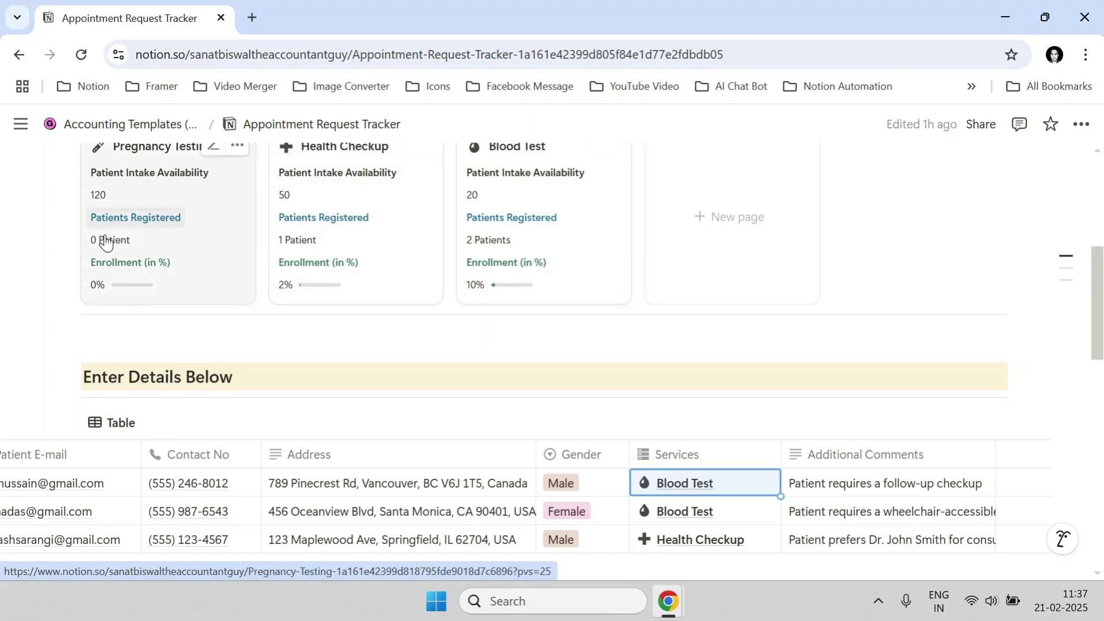
{"action": "scroll", "coordinate": [146, 230], "scroll_direction": "up", "scroll_amount": 2}
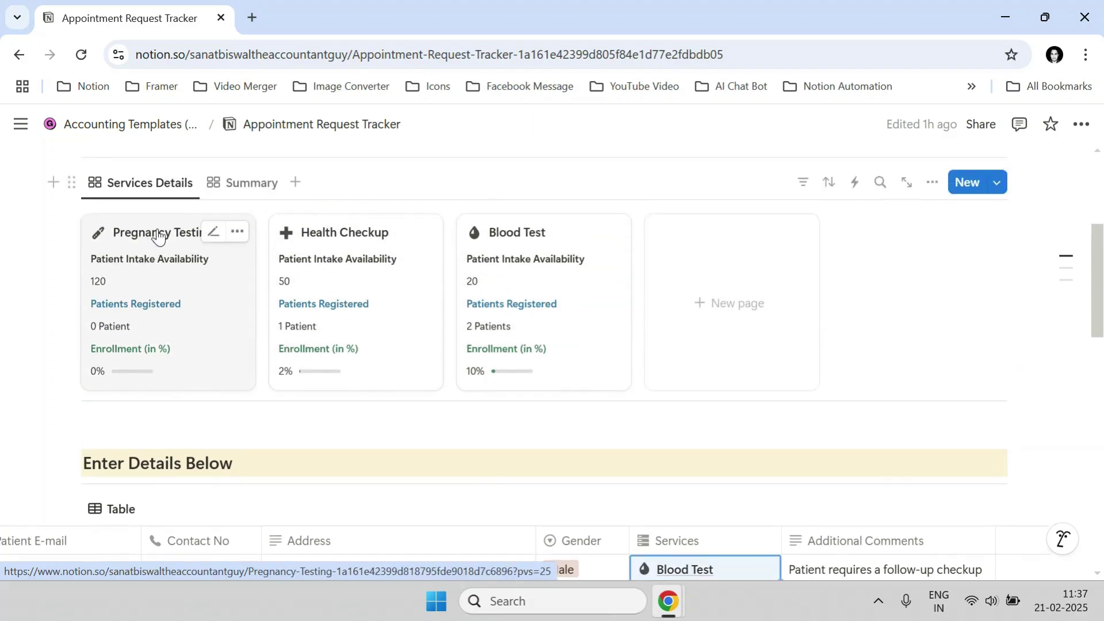
{"action": "left_click", "coordinate": [240, 192]}
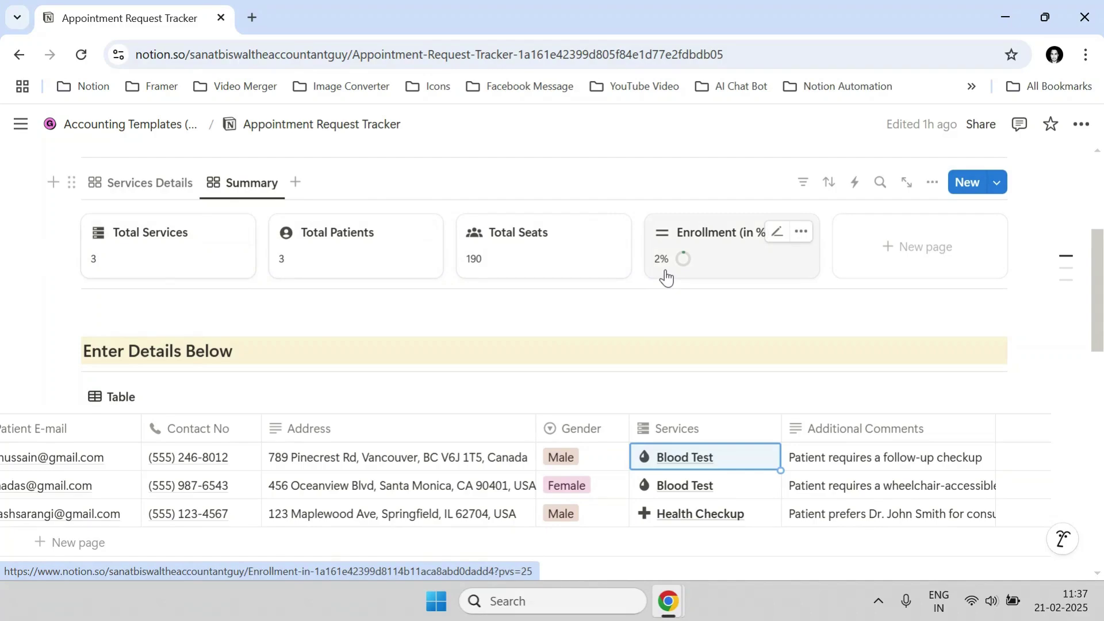
{"action": "left_click", "coordinate": [159, 189]}
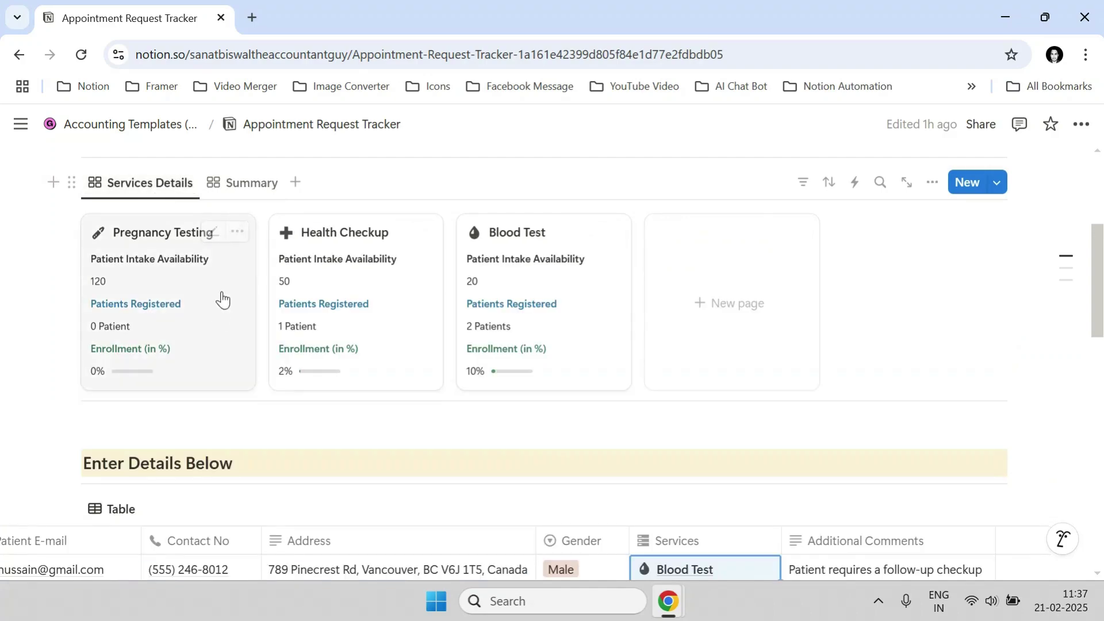
{"action": "left_click", "coordinate": [237, 181]}
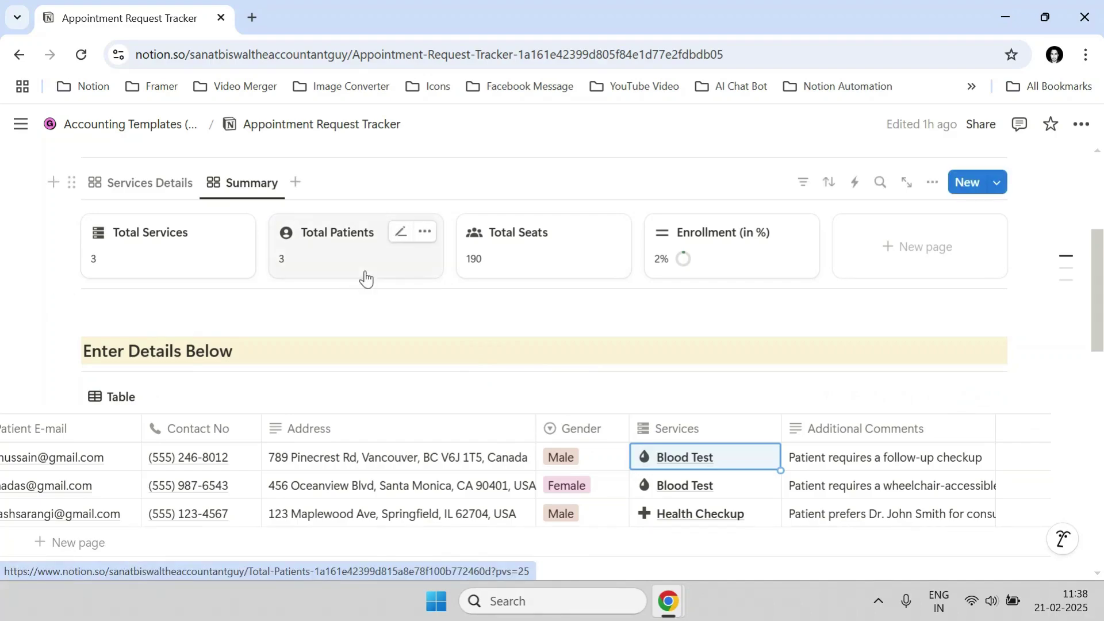
Examine the embedded PDFOutput site under the Generate Invoices as PDFs from below heading, and return to the page's beginning
{"action": "scroll", "coordinate": [364, 278], "scroll_direction": "down", "scroll_amount": 3}
{"action": "scroll", "coordinate": [364, 278], "scroll_direction": "down", "scroll_amount": 5}
{"action": "scroll", "coordinate": [357, 288], "scroll_direction": "down", "scroll_amount": 3}
{"action": "scroll", "coordinate": [389, 352], "scroll_direction": "down", "scroll_amount": 6}
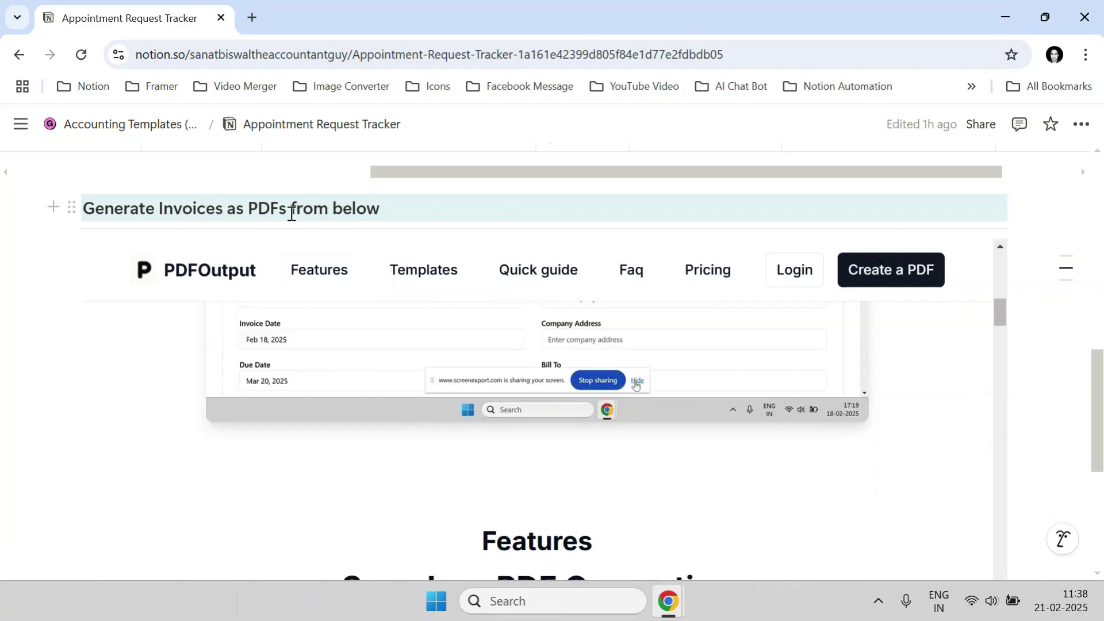
{"action": "scroll", "coordinate": [455, 384], "scroll_direction": "up", "scroll_amount": 5}
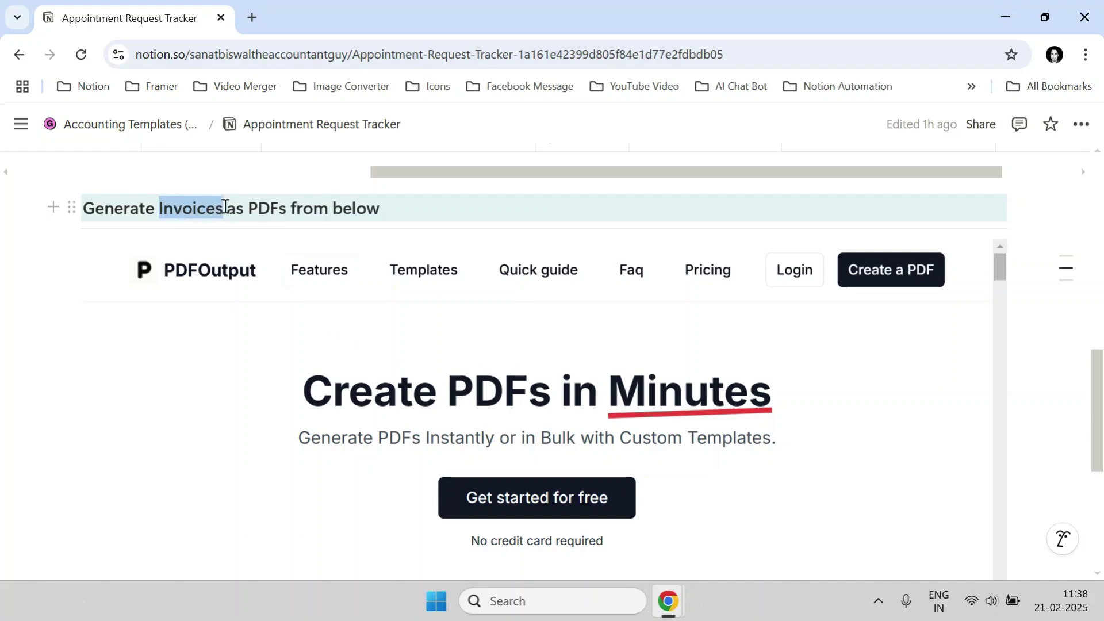
{"action": "left_click_drag", "start_coordinate": [224, 210], "coordinate": [224, 211]}
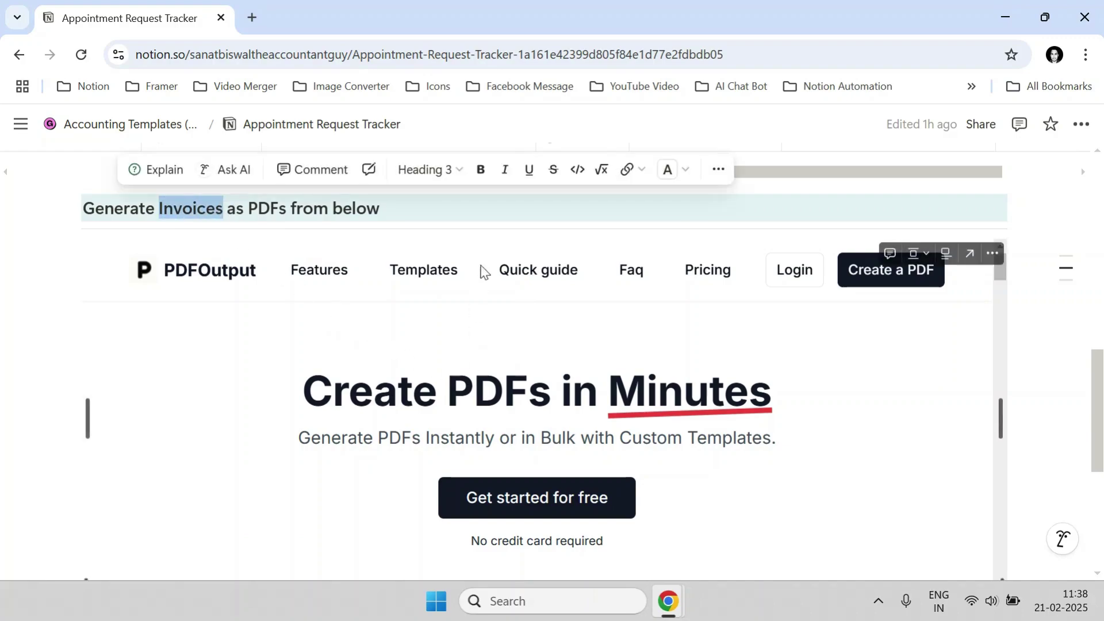
{"action": "left_click", "coordinate": [454, 215]}
{"action": "scroll", "coordinate": [617, 401], "scroll_direction": "down", "scroll_amount": 1}
{"action": "scroll", "coordinate": [617, 400], "scroll_direction": "down", "scroll_amount": 5}
{"action": "scroll", "coordinate": [618, 400], "scroll_direction": "up", "scroll_amount": 3}
{"action": "scroll", "coordinate": [621, 398], "scroll_direction": "down", "scroll_amount": 6}
{"action": "scroll", "coordinate": [621, 394], "scroll_direction": "up", "scroll_amount": 3}
{"action": "scroll", "coordinate": [621, 397], "scroll_direction": "up", "scroll_amount": 7}
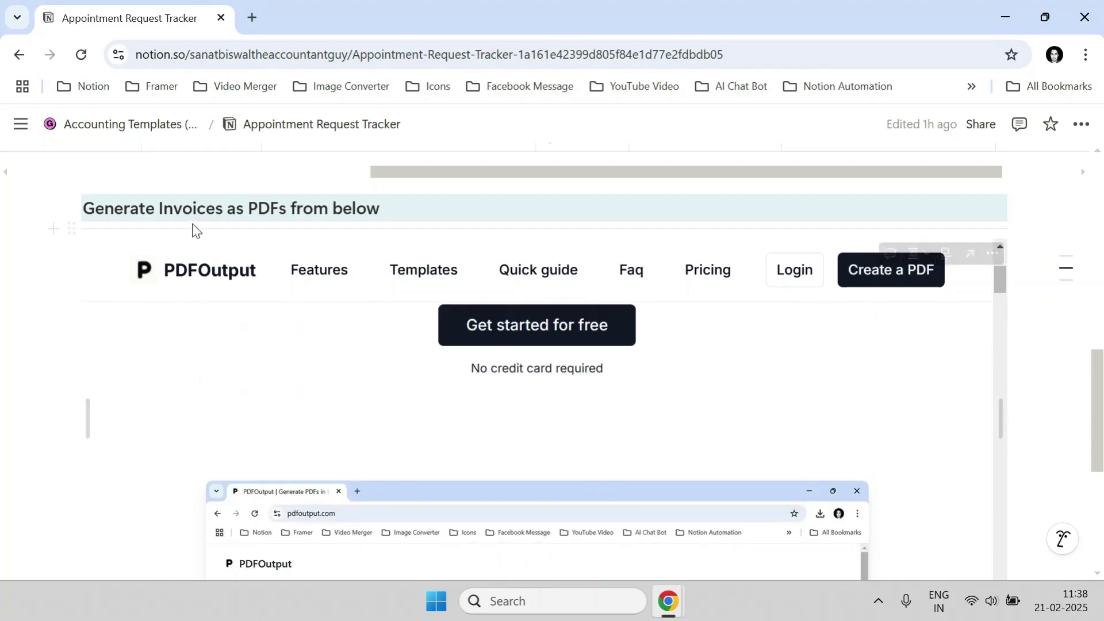
{"action": "scroll", "coordinate": [425, 334], "scroll_direction": "down", "scroll_amount": 4}
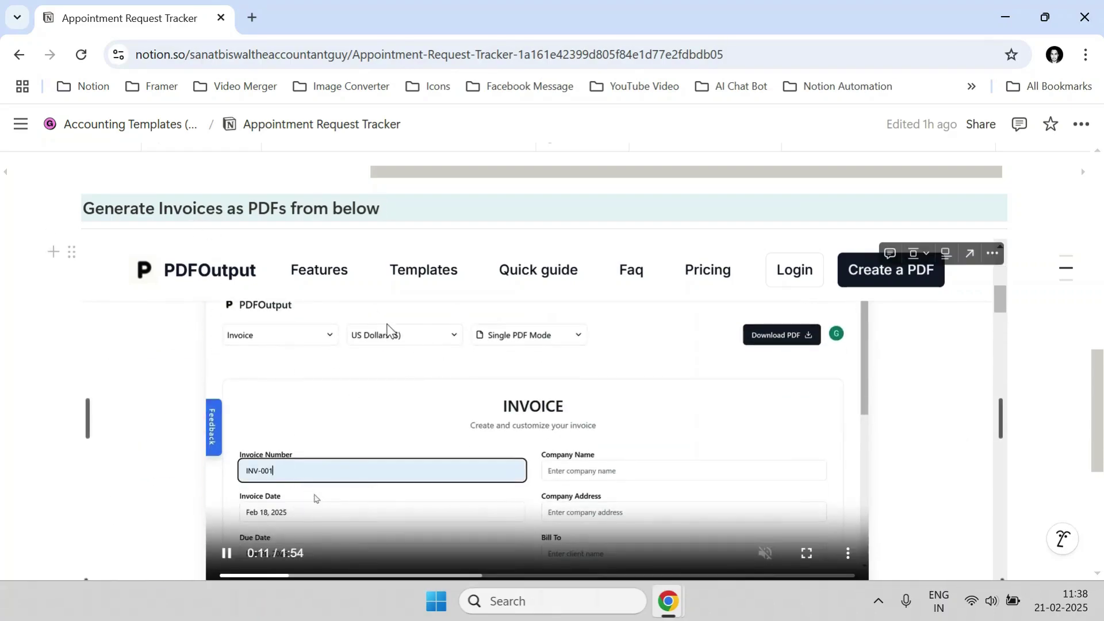
{"action": "scroll", "coordinate": [1035, 270], "scroll_direction": "up", "scroll_amount": 5}
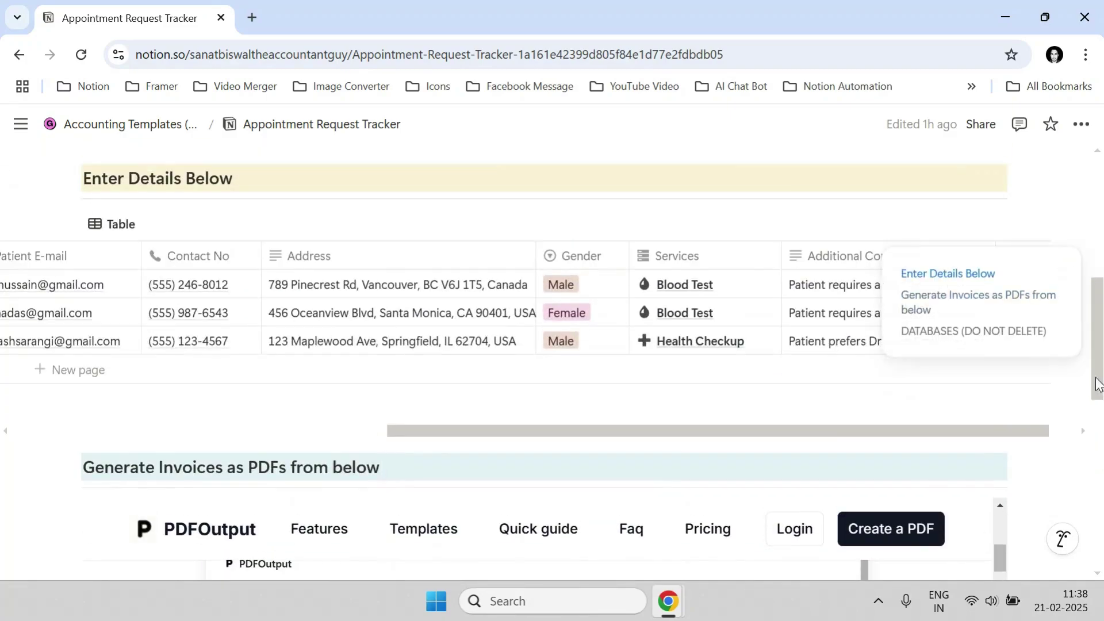
{"action": "scroll", "coordinate": [823, 340], "scroll_direction": "up", "scroll_amount": 8}
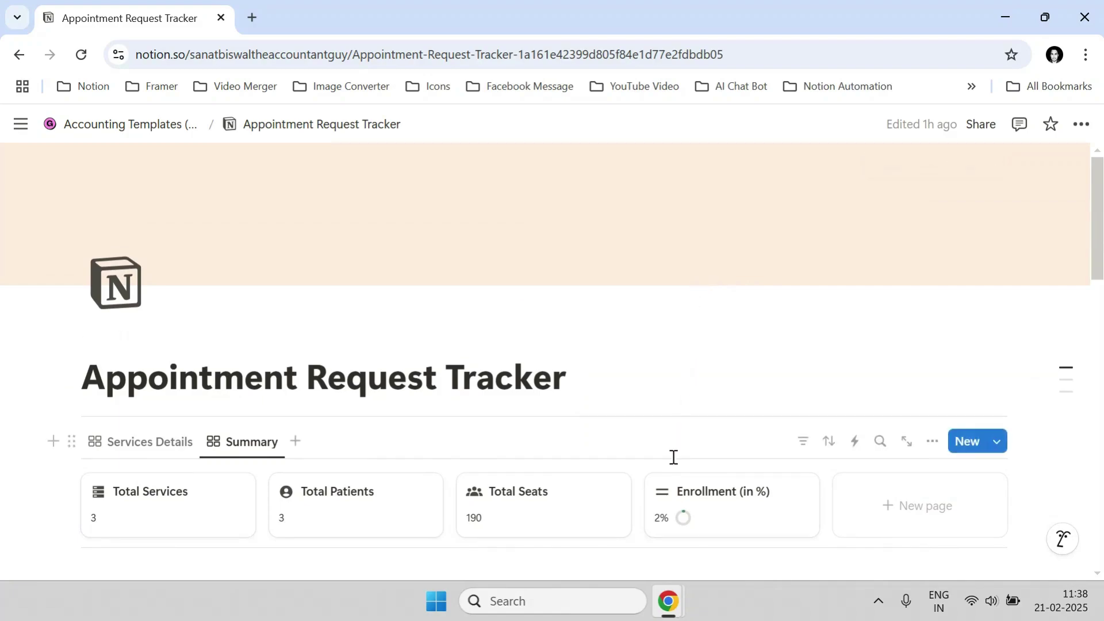
Switch to the browser window with the PDFOutput invoice form and hide the screen-sharing notice
{"action": "mouse_move", "coordinate": [678, 603]}
{"action": "left_click", "coordinate": [543, 543]}
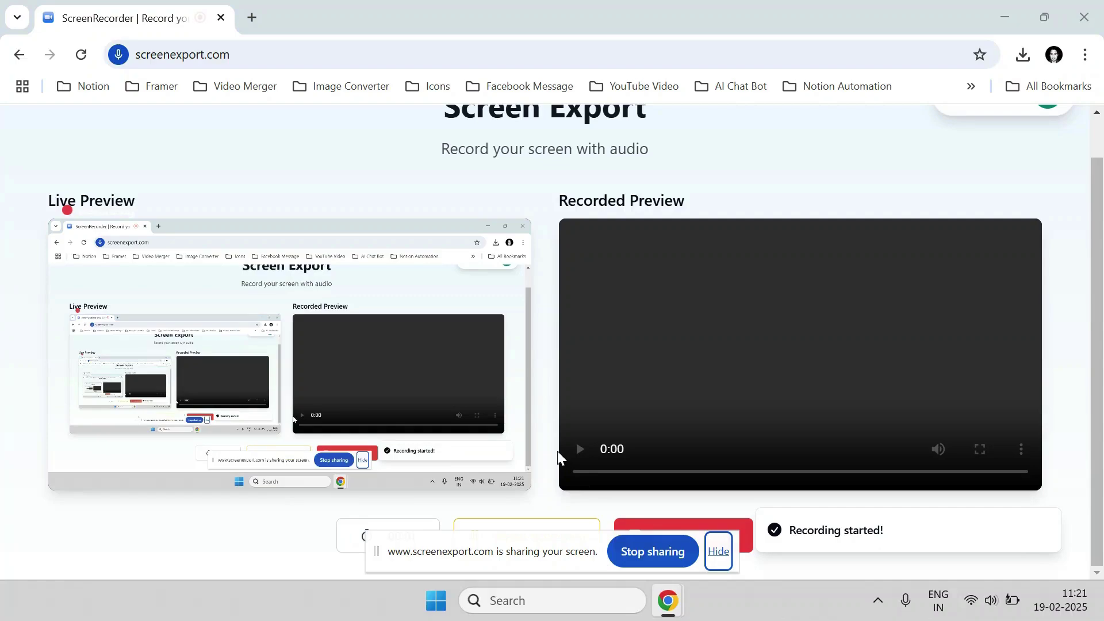
{"action": "key", "text": "alt+Tab"}
{"action": "key", "text": "alt+Tab"}
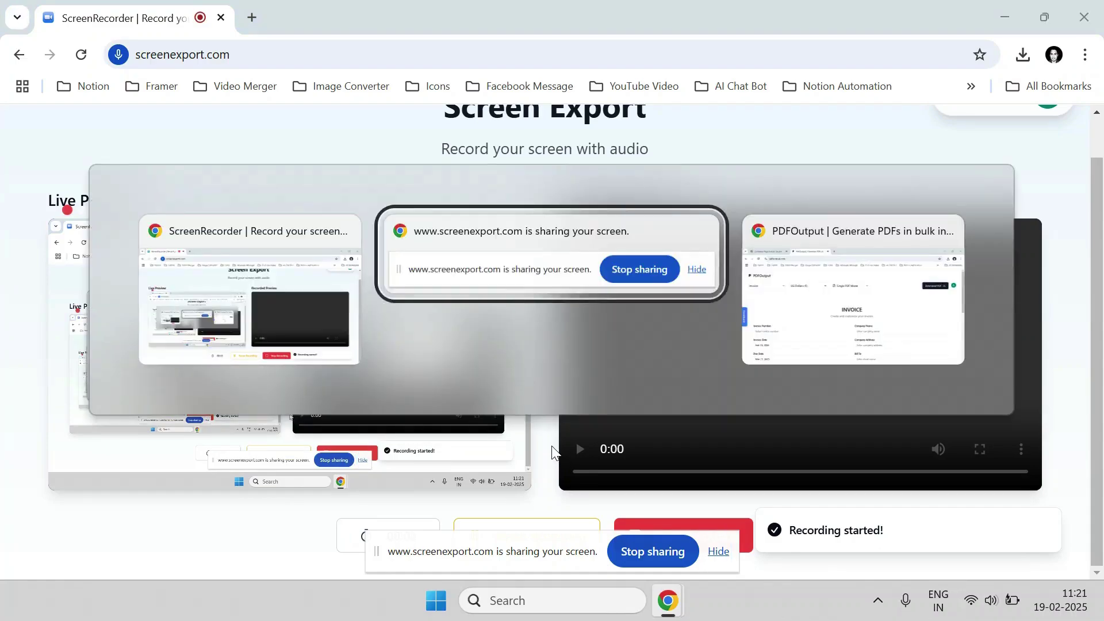
{"action": "left_click", "coordinate": [717, 552]}
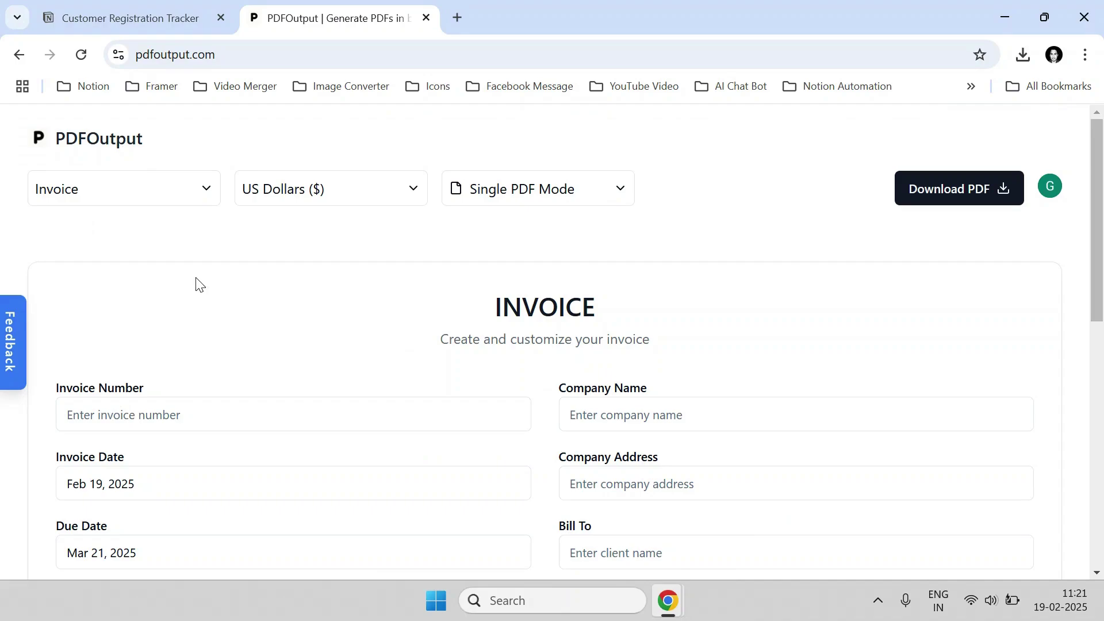
Look over the blank invoice form and select Invoice as the document template
{"action": "scroll", "coordinate": [195, 282], "scroll_direction": "down", "scroll_amount": 8}
{"action": "scroll", "coordinate": [187, 276], "scroll_direction": "up", "scroll_amount": 8}
{"action": "left_click", "coordinate": [113, 197]}
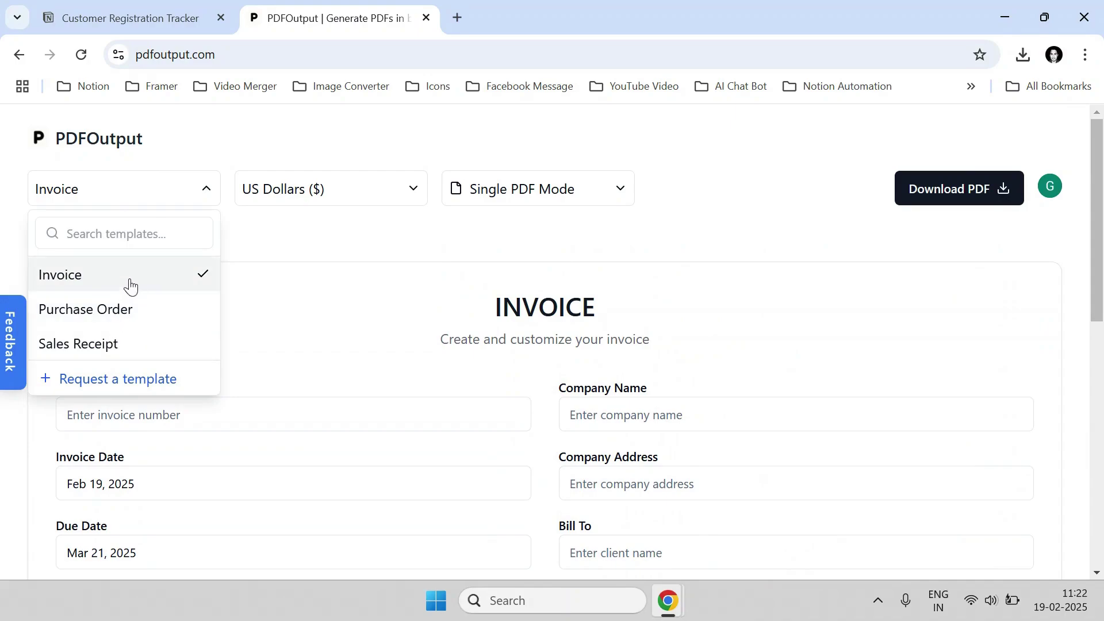
{"action": "left_click", "coordinate": [87, 279]}
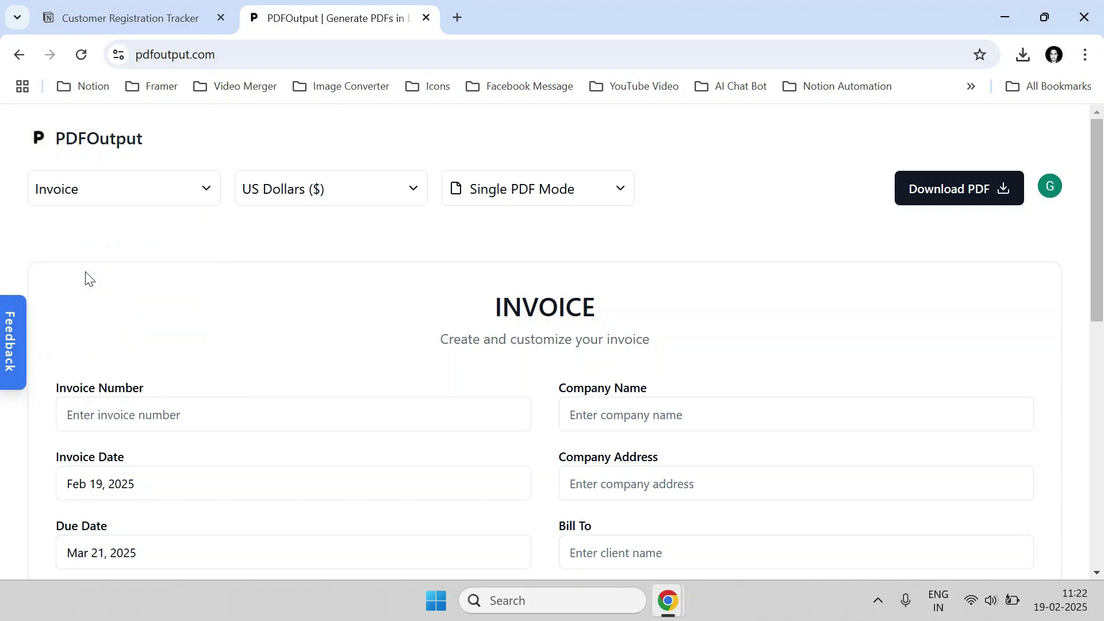
Browse the list of available invoice currencies and close it without choosing a different one
{"action": "left_click", "coordinate": [289, 198]}
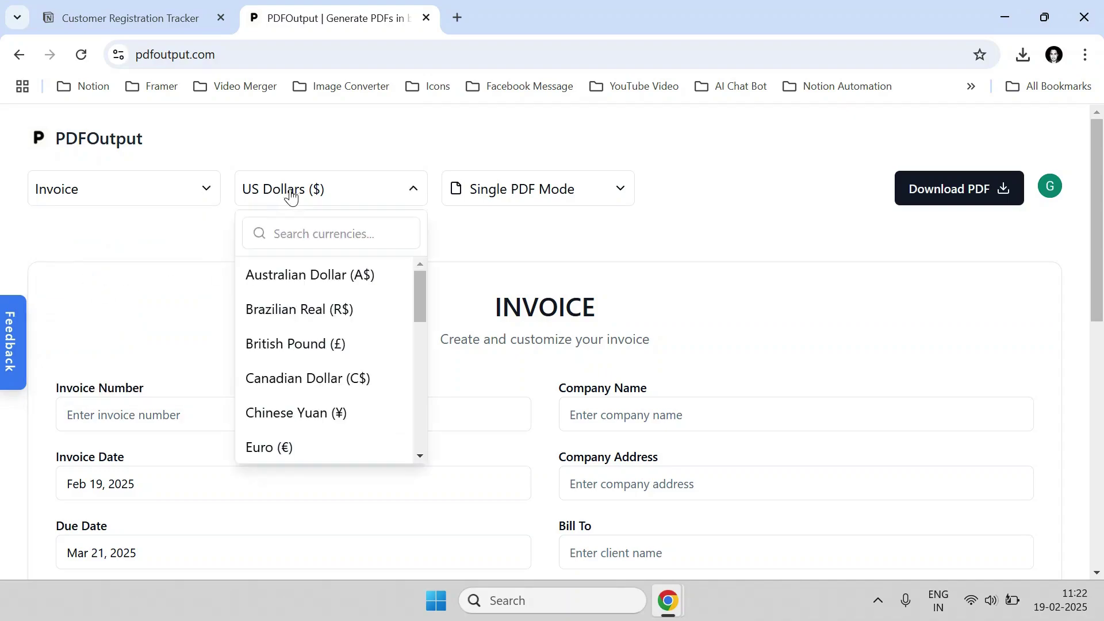
{"action": "scroll", "coordinate": [298, 294], "scroll_direction": "down", "scroll_amount": 8}
{"action": "scroll", "coordinate": [295, 305], "scroll_direction": "down", "scroll_amount": 3}
{"action": "scroll", "coordinate": [288, 333], "scroll_direction": "up", "scroll_amount": 12}
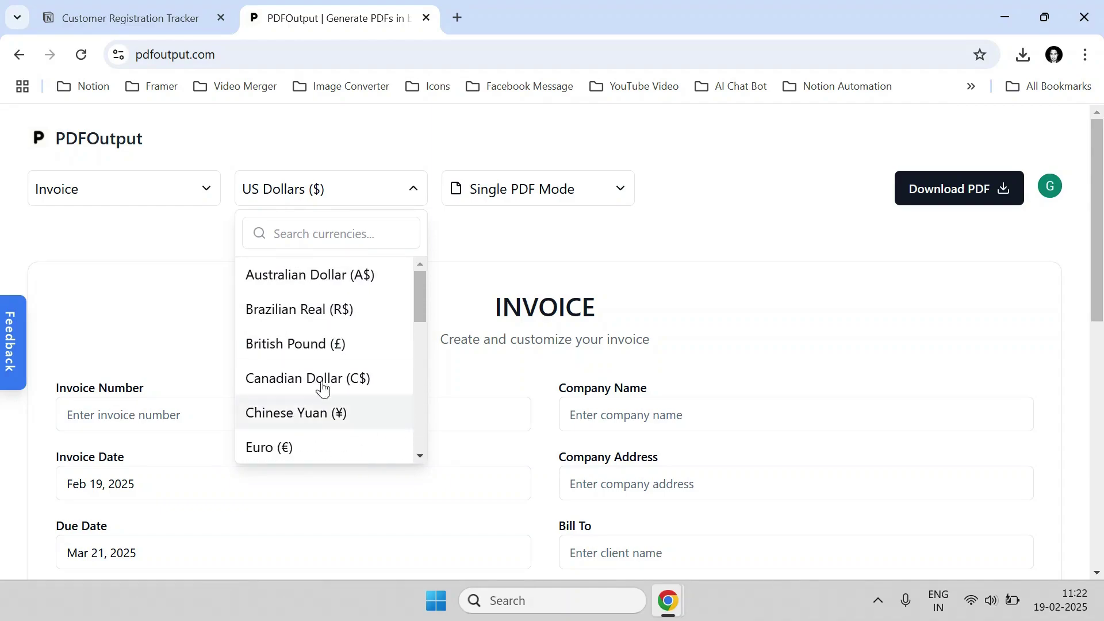
{"action": "left_click", "coordinate": [466, 238]}
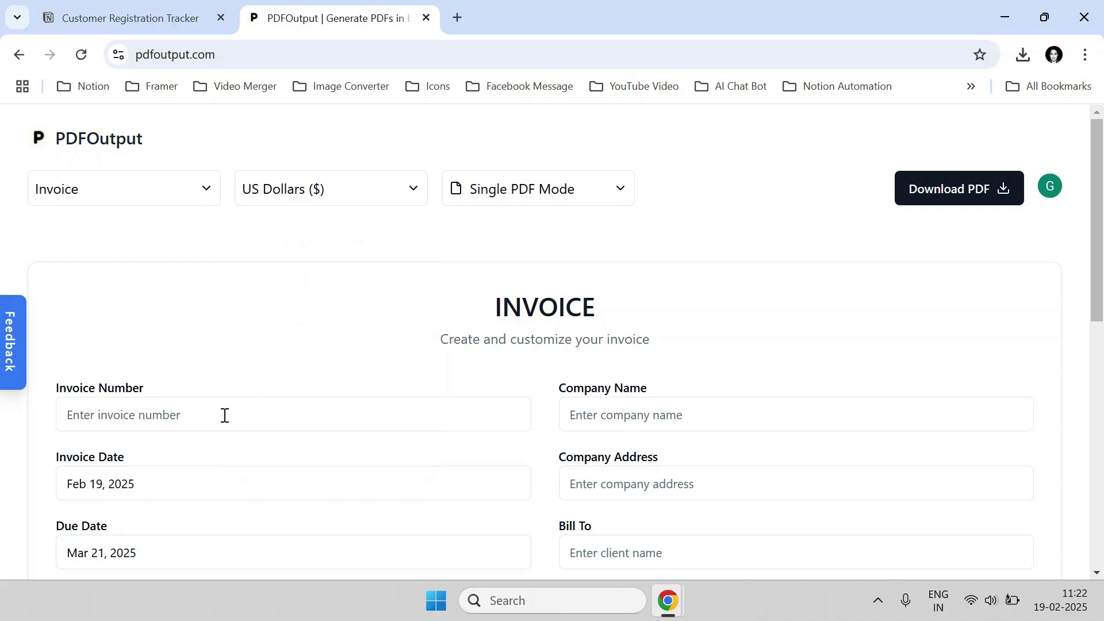
Fill in INV-001 as the invoice number, ABC Tech Solutions as the company name, and the company's address from the saved suggestions
{"action": "scroll", "coordinate": [569, 403], "scroll_direction": "down", "scroll_amount": 15}
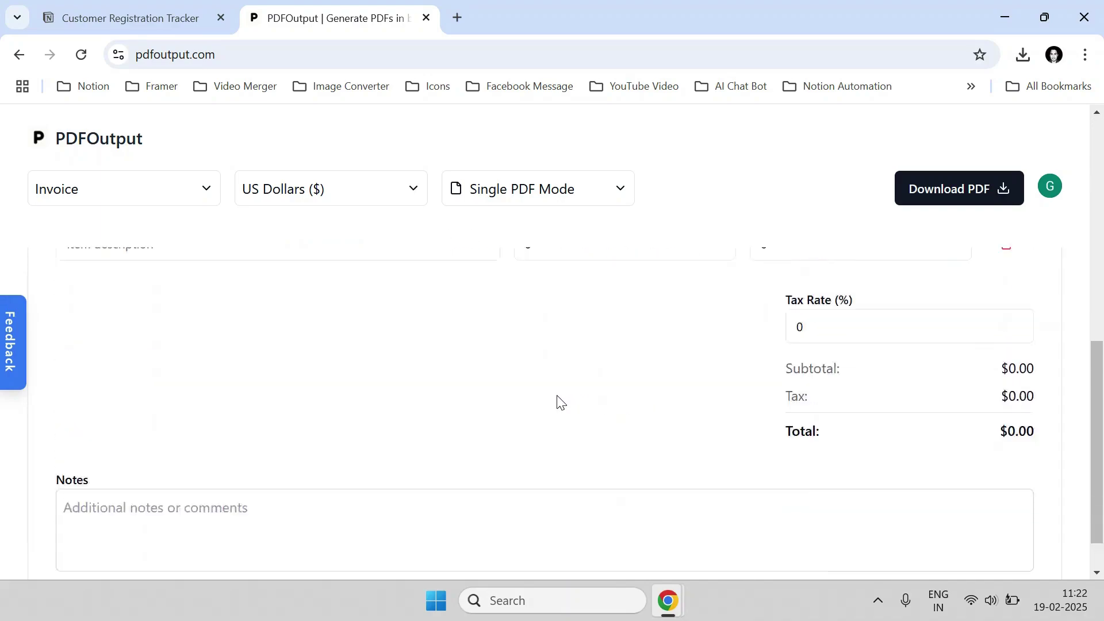
{"action": "scroll", "coordinate": [324, 398], "scroll_direction": "up", "scroll_amount": 15}
{"action": "left_click", "coordinate": [185, 414]}
{"action": "left_click", "coordinate": [202, 458]}
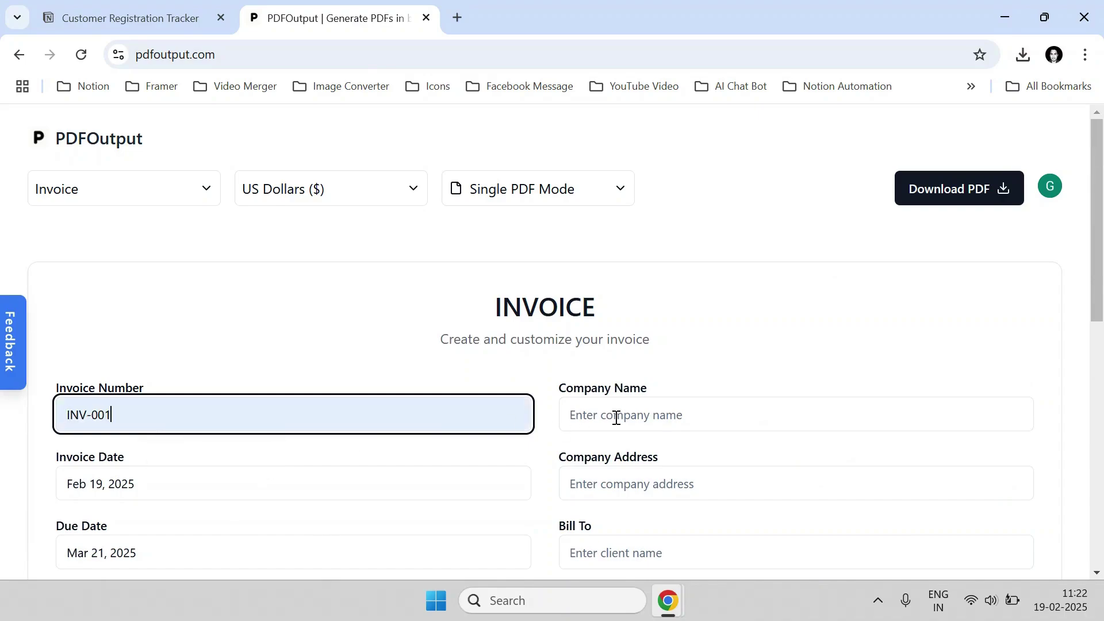
{"action": "left_click", "coordinate": [603, 417]}
{"action": "left_click", "coordinate": [683, 458]}
{"action": "left_click", "coordinate": [661, 483]}
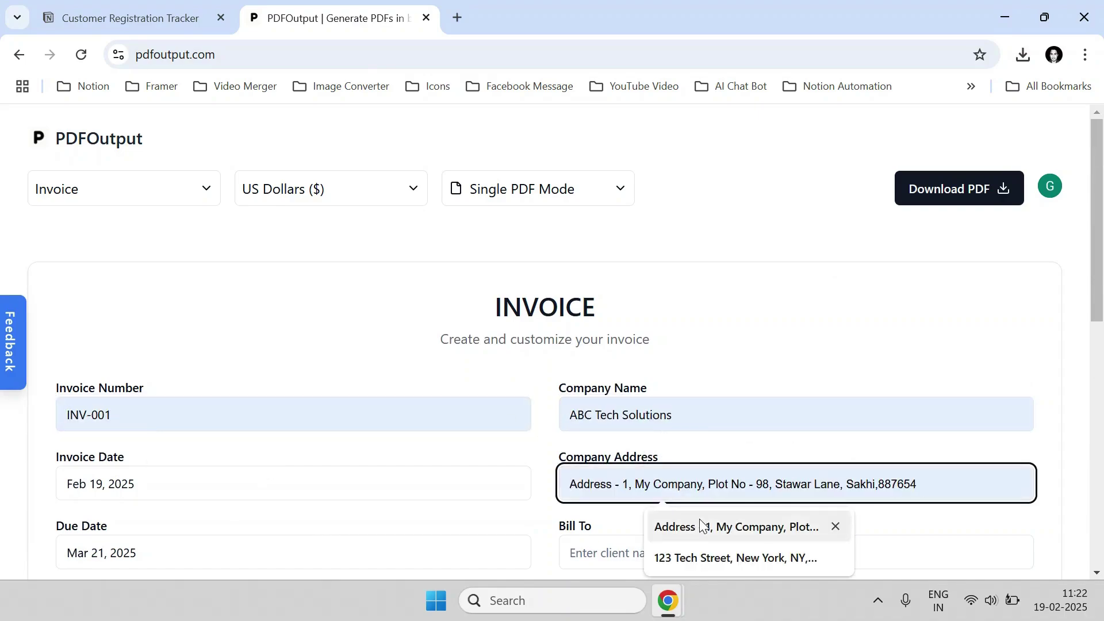
{"action": "left_click", "coordinate": [702, 525]}
Fill in Neemans Pvt Ltd as the billed client and add the client's address from the saved suggestions
{"action": "scroll", "coordinate": [661, 461], "scroll_direction": "down", "scroll_amount": 4}
{"action": "scroll", "coordinate": [643, 352], "scroll_direction": "up", "scroll_amount": 1}
{"action": "left_click", "coordinate": [641, 382]}
{"action": "left_click", "coordinate": [670, 414]}
{"action": "left_click", "coordinate": [658, 462]}
Enter the first invoice item as Item - 1 with quantity 10 and unit price 20
{"action": "scroll", "coordinate": [453, 463], "scroll_direction": "down", "scroll_amount": 3}
{"action": "left_click", "coordinate": [268, 424]}
{"action": "type", "text": "Item - 1"}
{"action": "key", "text": "Tab"}
{"action": "type", "text": "10"}
{"action": "key", "text": "Tab"}
{"action": "type", "text": "20"}
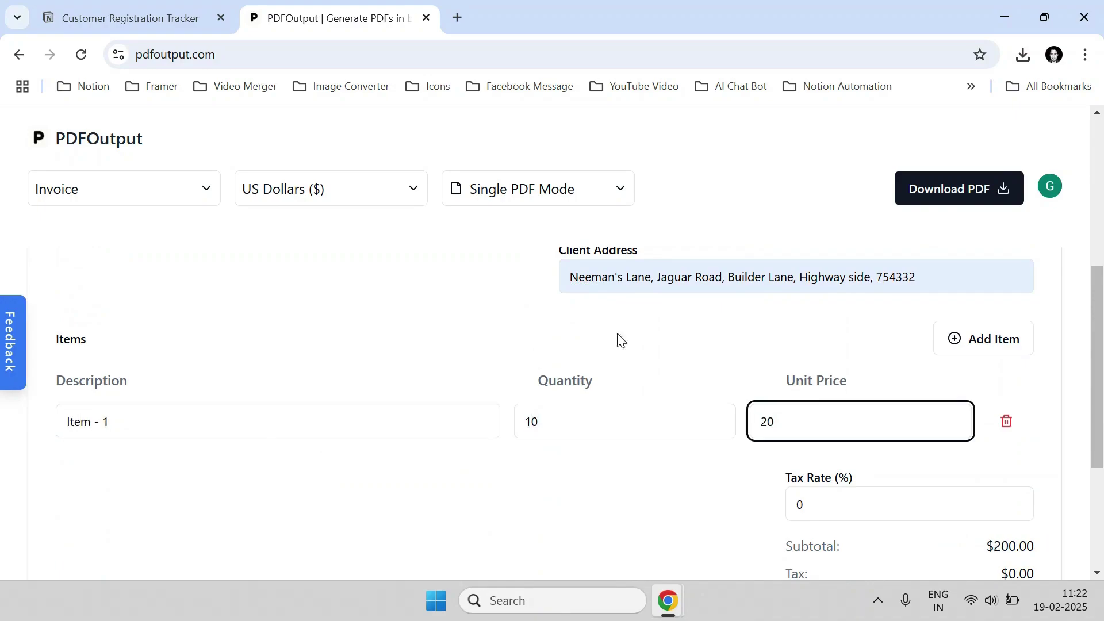
Add a second invoice item named Item - 2 with quantity 20 and unit price 30
{"action": "left_click", "coordinate": [1003, 337]}
{"action": "left_click", "coordinate": [229, 476]}
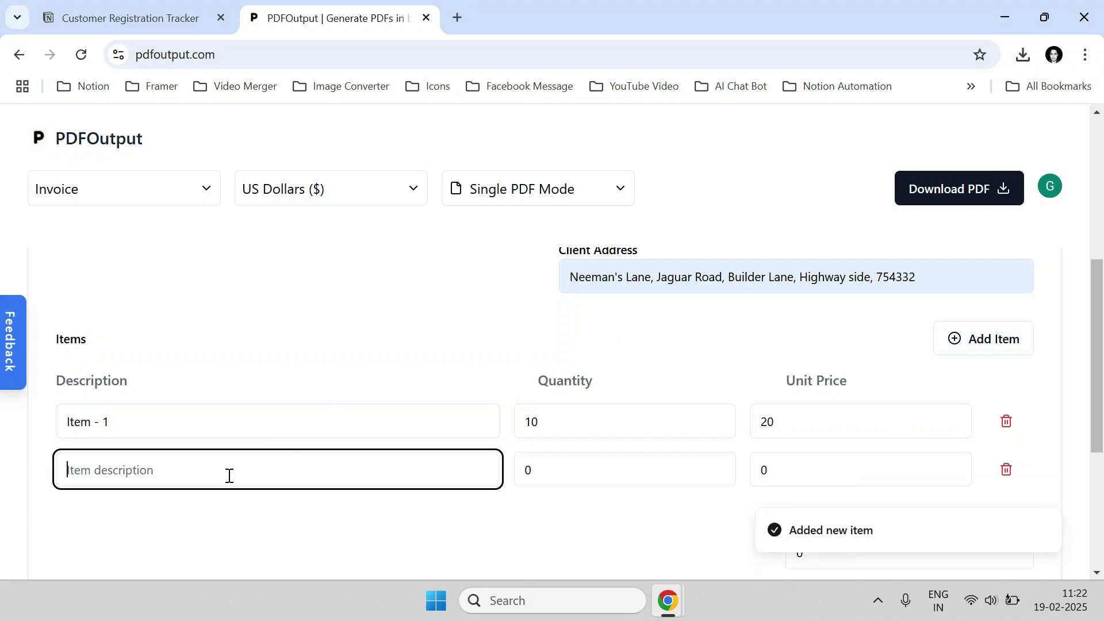
{"action": "type", "text": "Item - 2"}
{"action": "key", "text": "Tab"}
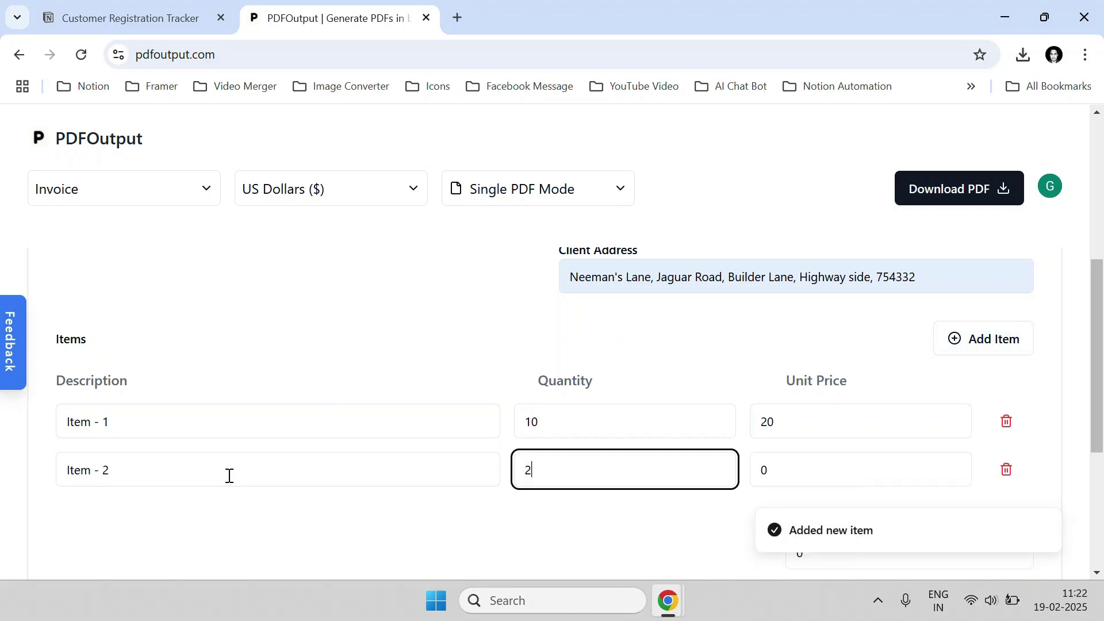
{"action": "key", "text": "Tab"}
{"action": "type", "text": "3"}
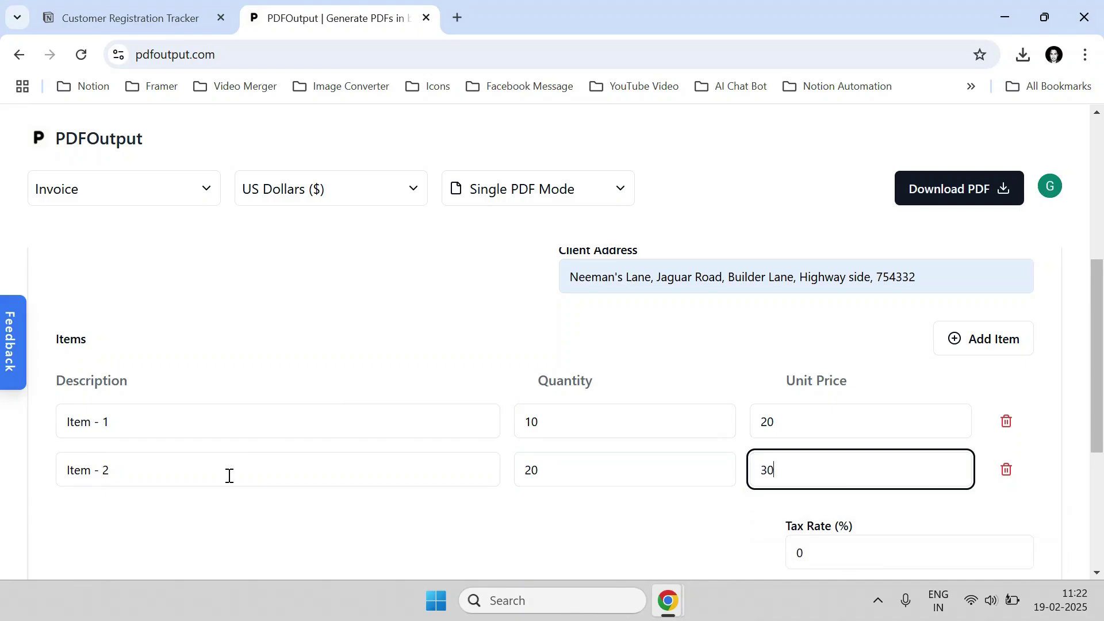
Set the invoice's tax rate to 4.5%
{"action": "scroll", "coordinate": [816, 454], "scroll_direction": "down", "scroll_amount": 2}
{"action": "left_click", "coordinate": [816, 454]}
{"action": "key", "text": "BackSpace"}
{"action": "type", "text": "4.5"}
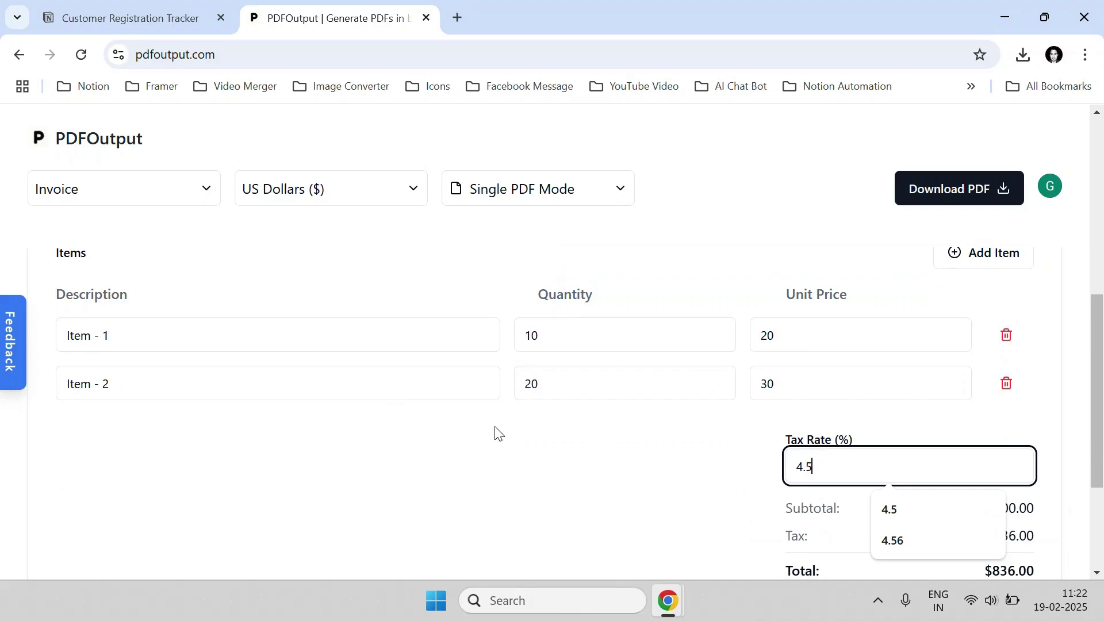
Enter the invoice note "Pay within 30 days from due date"
{"action": "scroll", "coordinate": [495, 430], "scroll_direction": "down", "scroll_amount": 3}
{"action": "left_click", "coordinate": [450, 466]}
{"action": "type", "text": "Pay within 30 days from due da"}
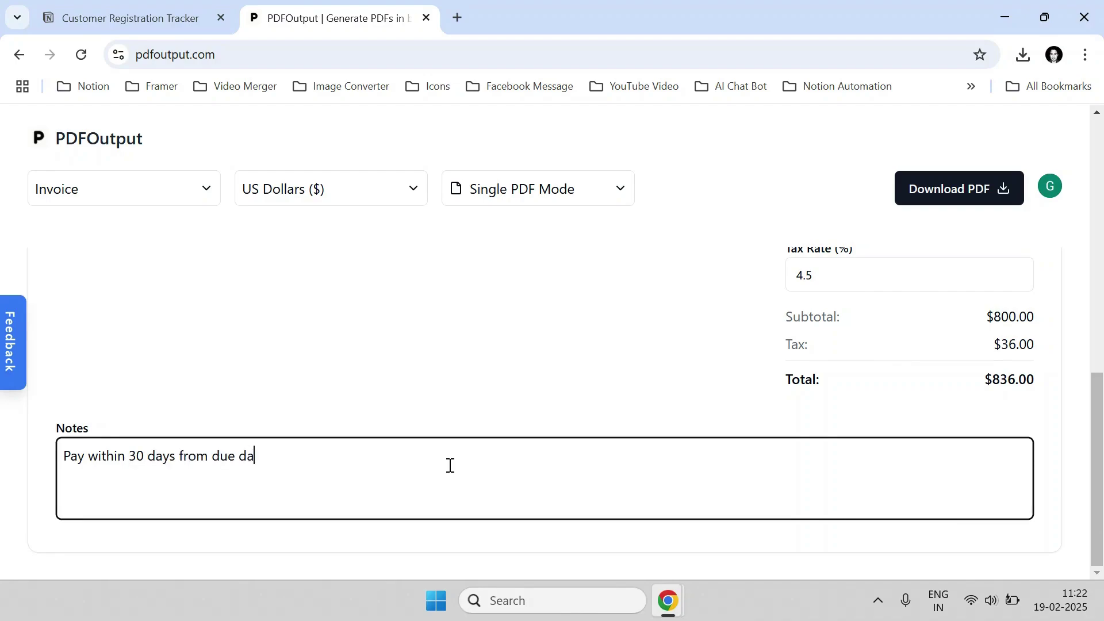
{"action": "left_click", "coordinate": [512, 382]}
Review the completed invoice form and download it as a PDF
{"action": "scroll", "coordinate": [496, 384], "scroll_direction": "up", "scroll_amount": 5}
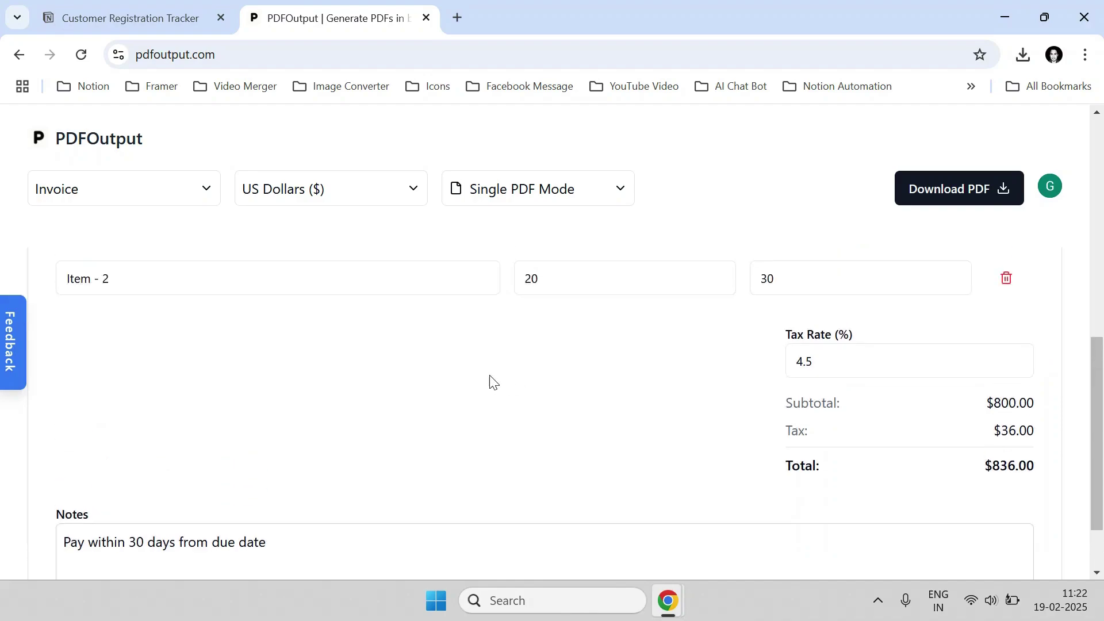
{"action": "scroll", "coordinate": [493, 389], "scroll_direction": "up", "scroll_amount": 4}
{"action": "scroll", "coordinate": [491, 385], "scroll_direction": "down", "scroll_amount": 10}
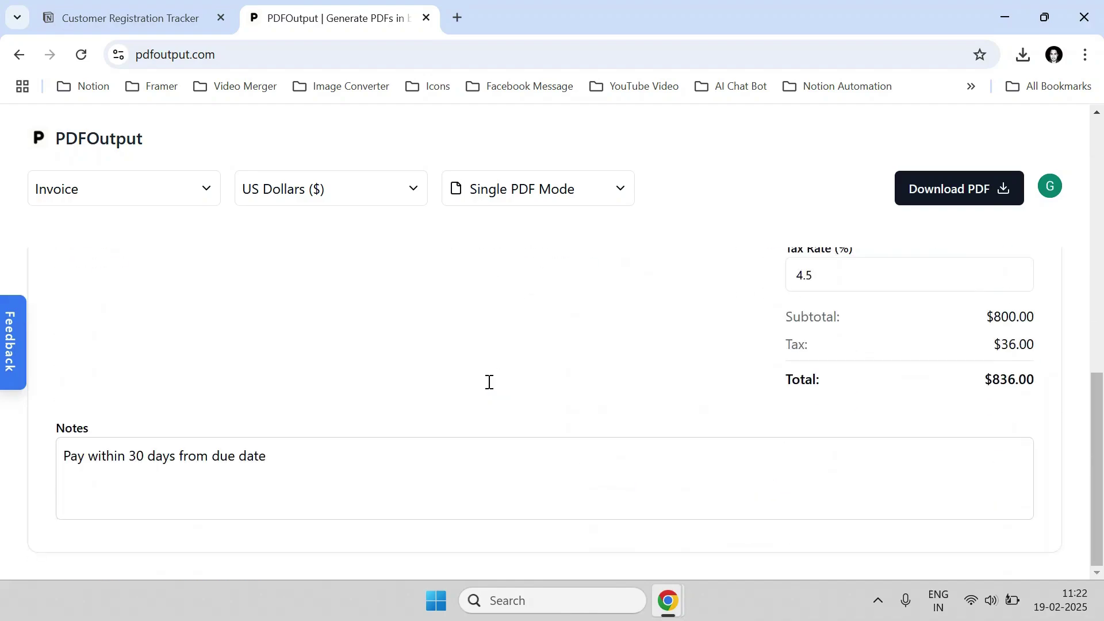
{"action": "scroll", "coordinate": [515, 412], "scroll_direction": "up", "scroll_amount": 10}
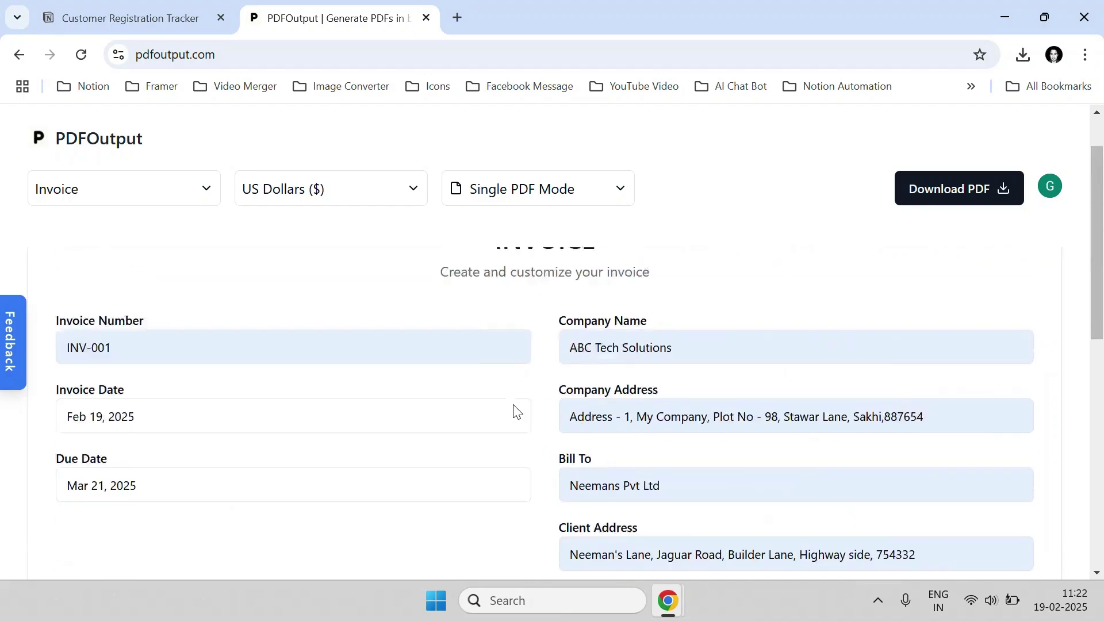
{"action": "left_click", "coordinate": [964, 198]}
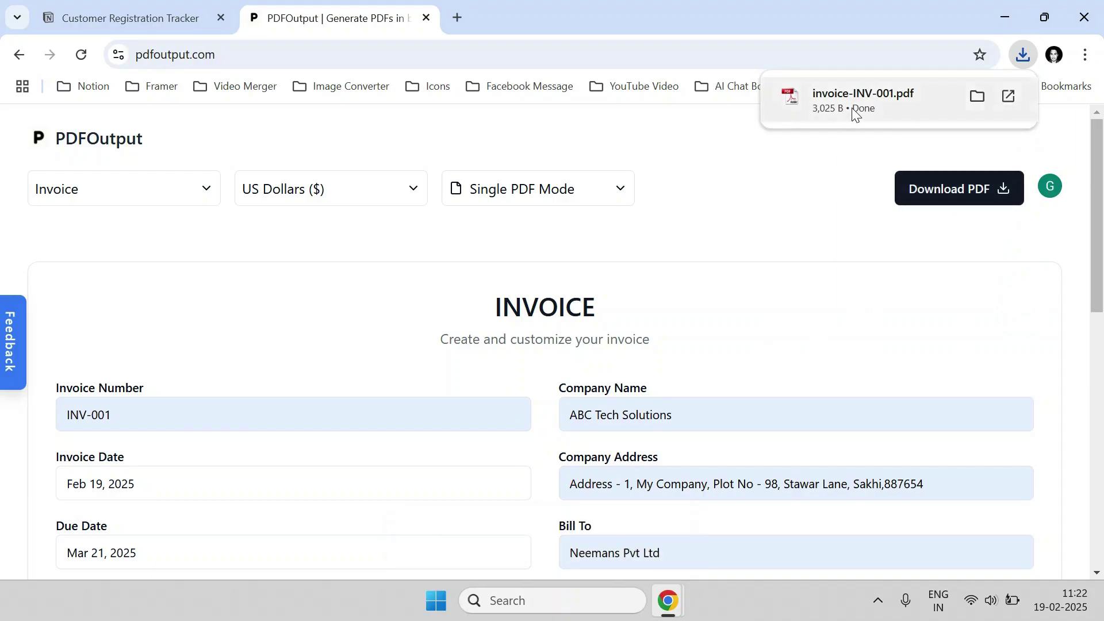
Open the downloaded invoice-INV-001.pdf and check its parties, line items, totals and notes
{"action": "left_click", "coordinate": [848, 113]}
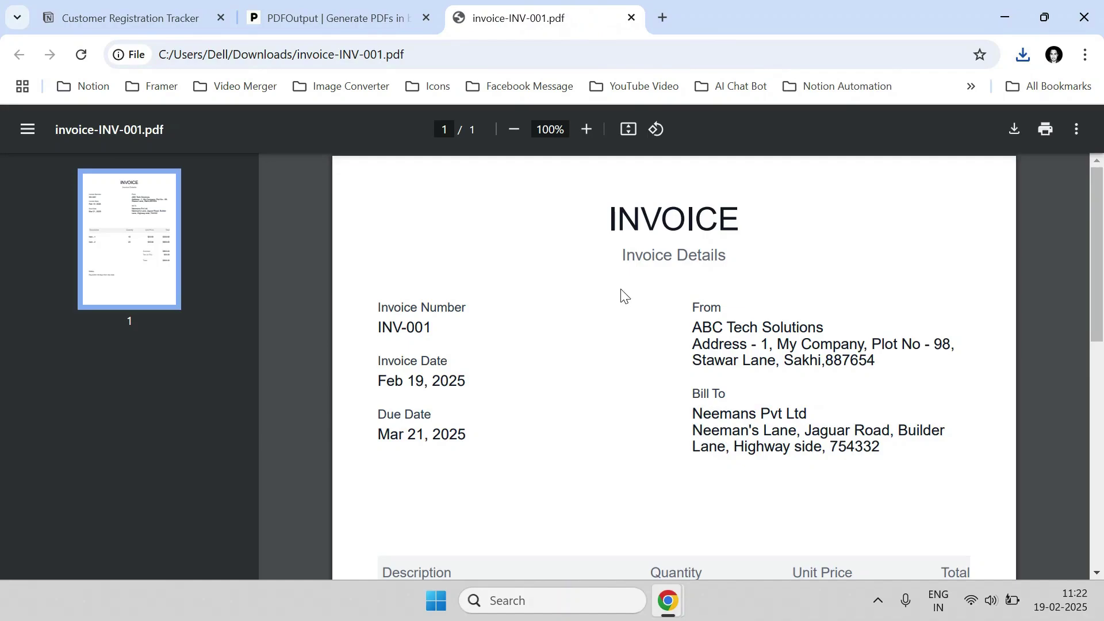
{"action": "scroll", "coordinate": [604, 308], "scroll_direction": "down", "scroll_amount": 8}
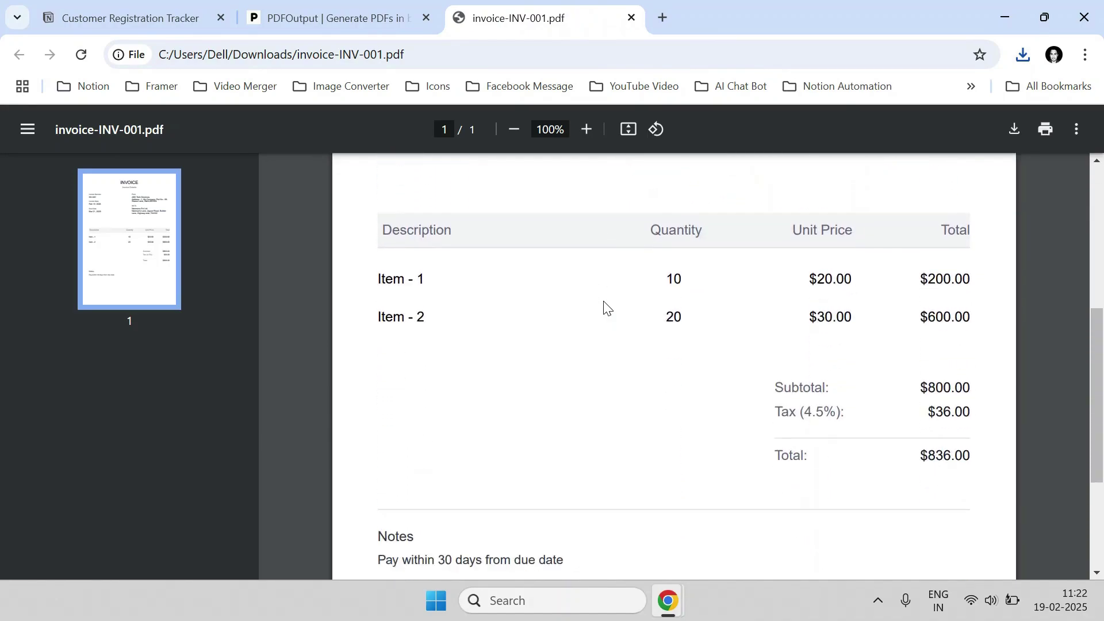
{"action": "scroll", "coordinate": [605, 307], "scroll_direction": "down", "scroll_amount": 1}
{"action": "scroll", "coordinate": [604, 308], "scroll_direction": "up", "scroll_amount": 3}
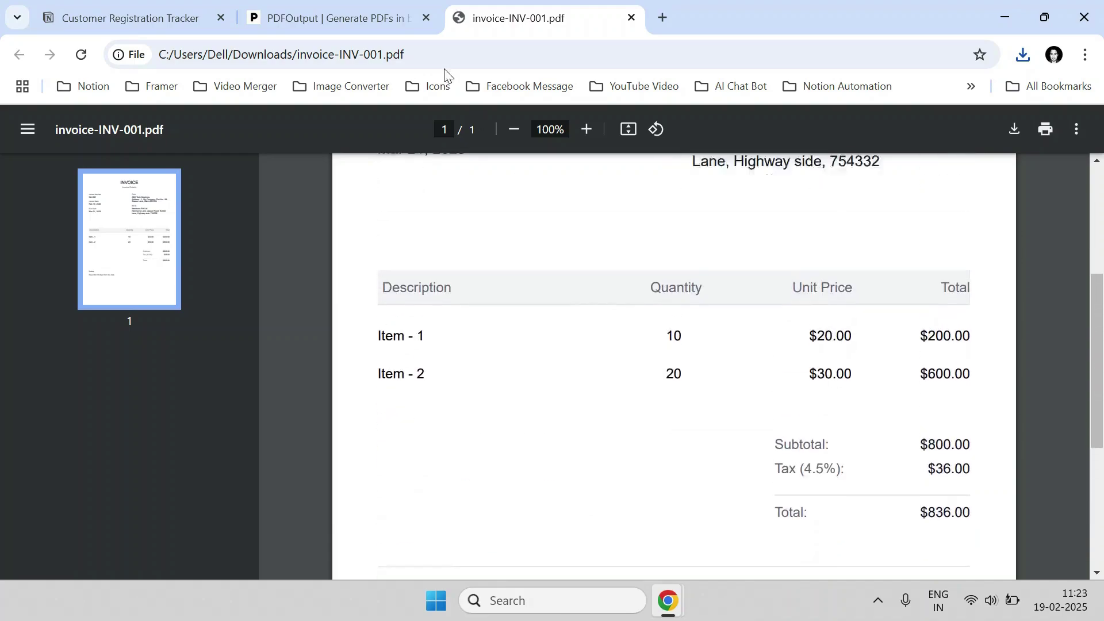
Return to the PDFOutput invoice form and change the invoice currency to Euro (€)
{"action": "left_click", "coordinate": [406, 19]}
{"action": "scroll", "coordinate": [670, 333], "scroll_direction": "down", "scroll_amount": 10}
{"action": "scroll", "coordinate": [670, 333], "scroll_direction": "up", "scroll_amount": 1}
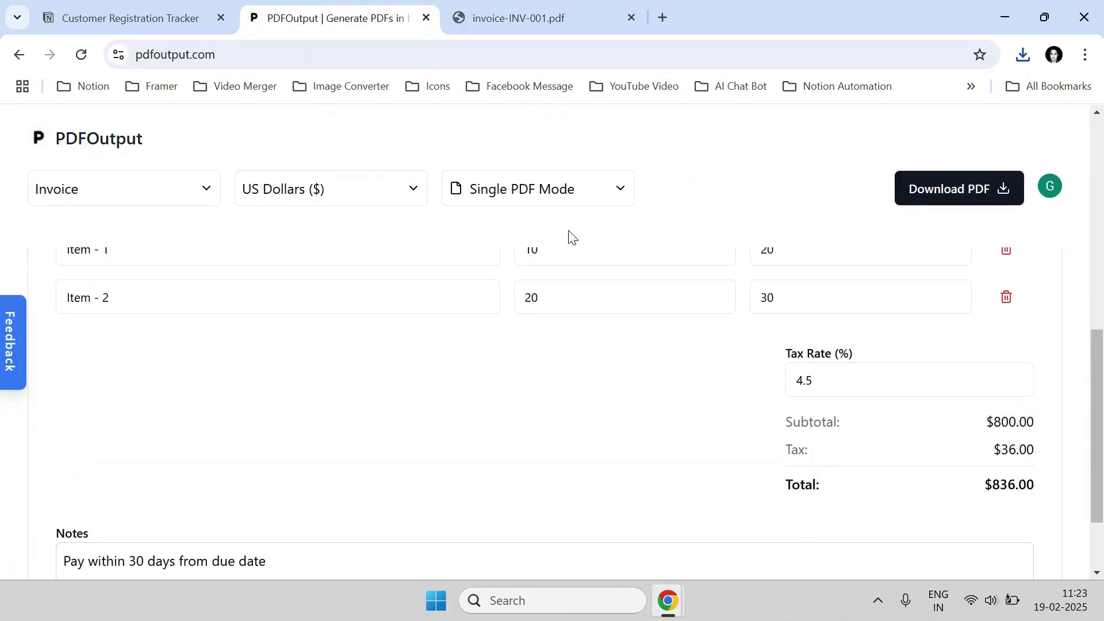
{"action": "left_click", "coordinate": [360, 202]}
{"action": "left_click", "coordinate": [341, 236]}
{"action": "type", "text": "euro"}
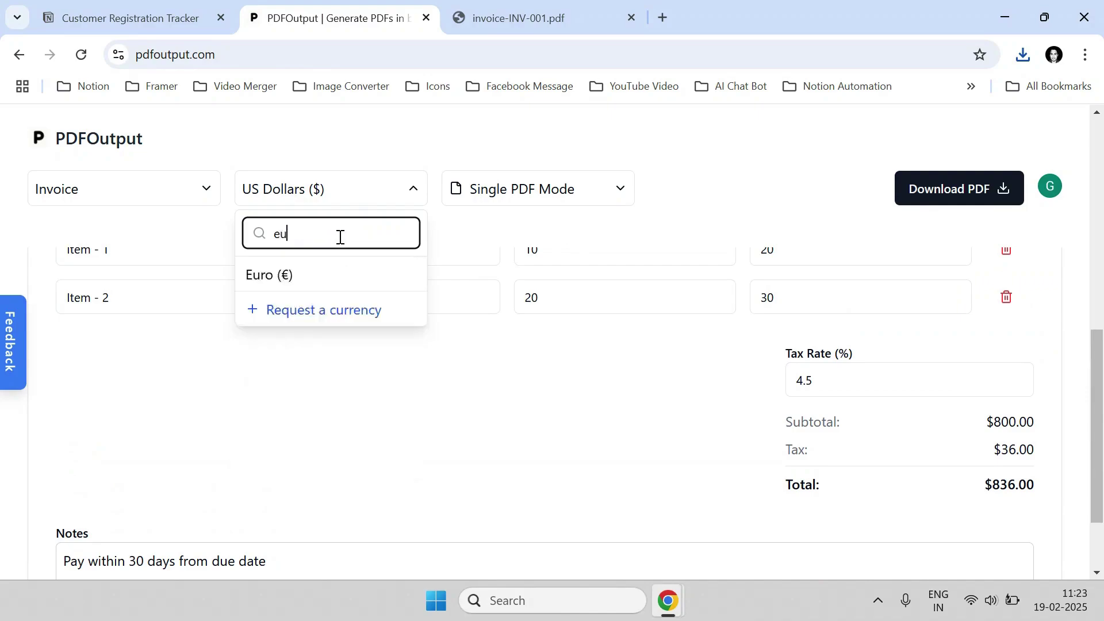
{"action": "left_click", "coordinate": [339, 270]}
Check the invoice's subtotal, tax and total in the chosen currency, highlighting the total amount
{"action": "scroll", "coordinate": [769, 421], "scroll_direction": "down", "scroll_amount": 2}
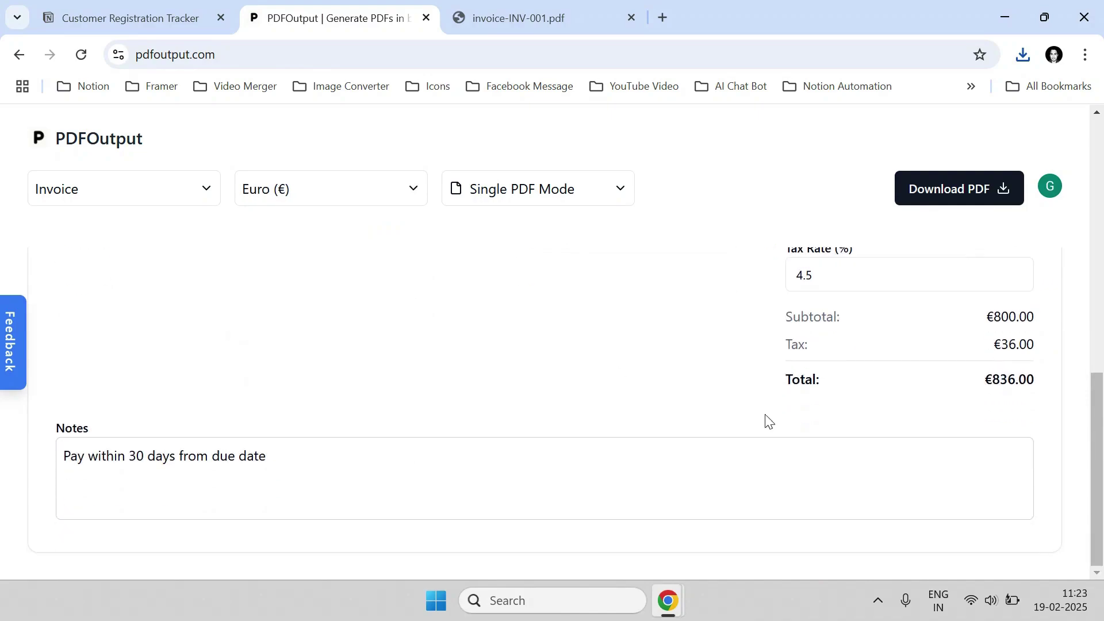
{"action": "left_click_drag", "start_coordinate": [1001, 379], "coordinate": [1013, 362]}
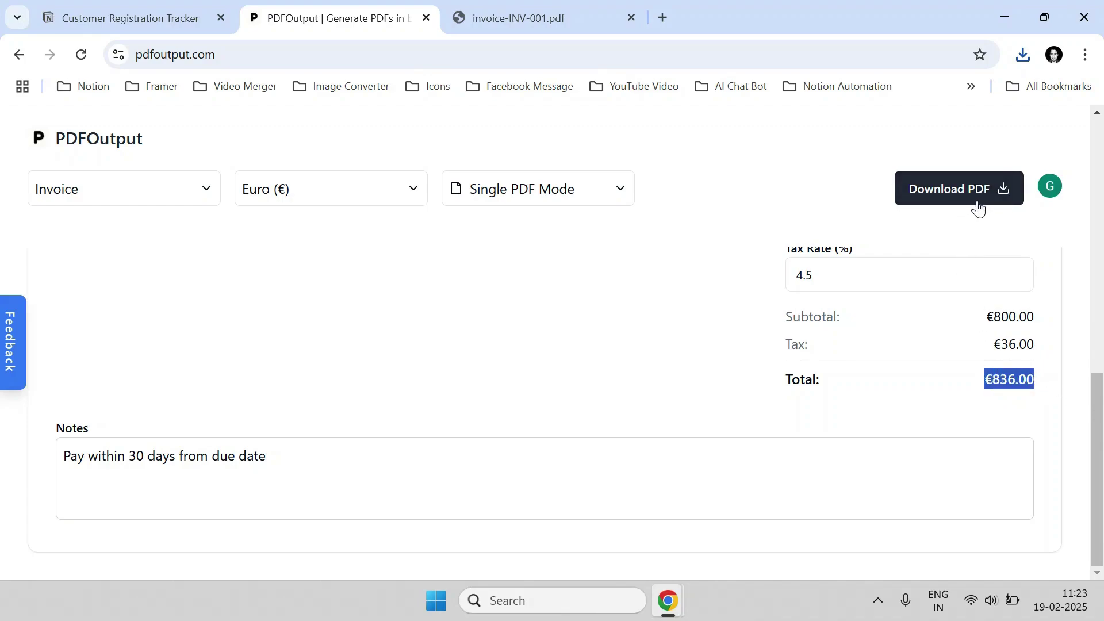
{"action": "left_click", "coordinate": [987, 409]}
{"action": "left_click_drag", "start_coordinate": [989, 390], "coordinate": [1049, 380]}
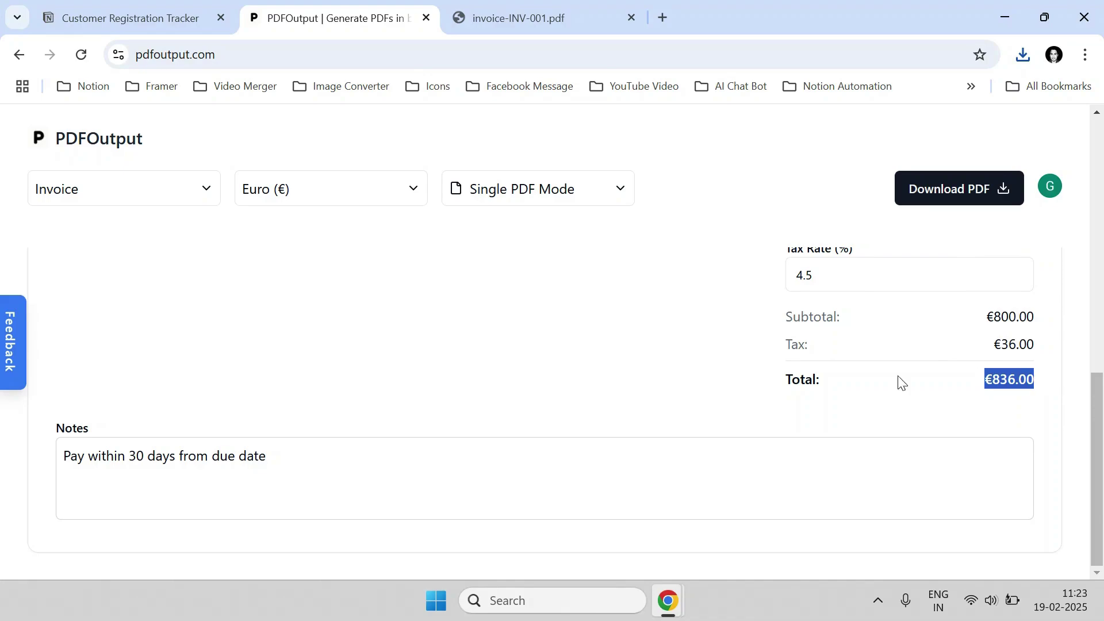
Switch the invoice to Bulk Export Mode and widen the Invoice Date and Due Date columns to show the full dates
{"action": "scroll", "coordinate": [621, 370], "scroll_direction": "up", "scroll_amount": 10}
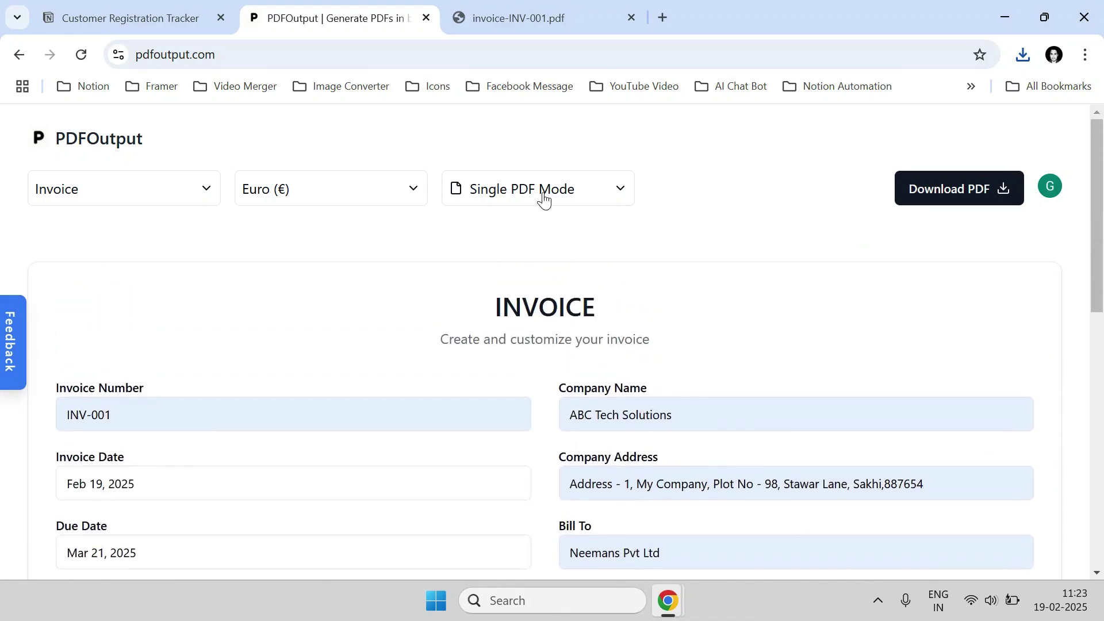
{"action": "scroll", "coordinate": [525, 337], "scroll_direction": "down", "scroll_amount": 10}
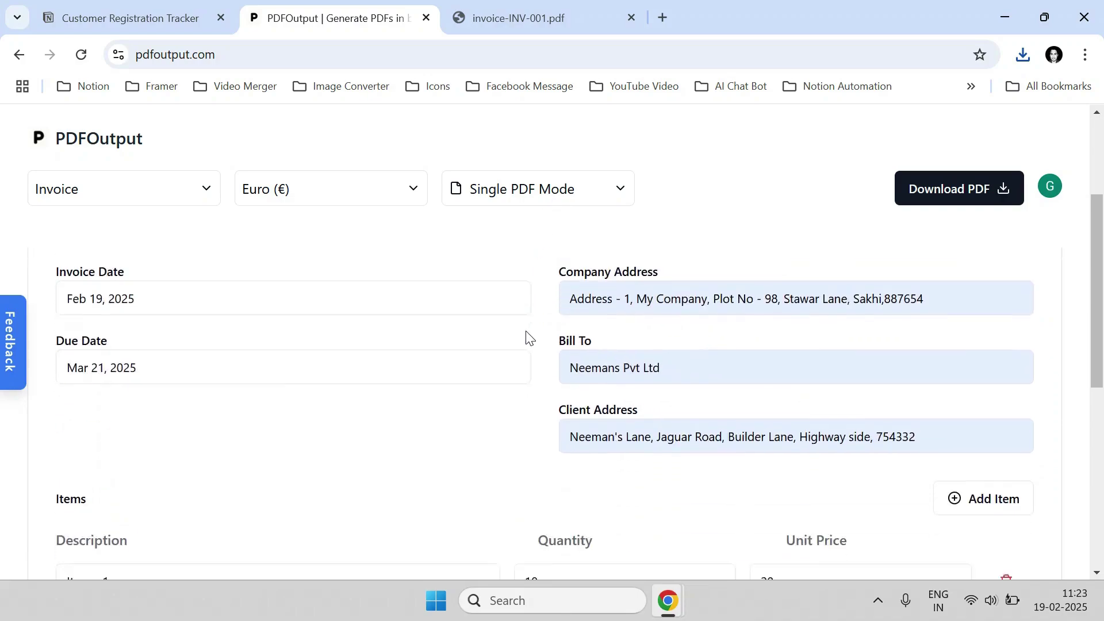
{"action": "scroll", "coordinate": [511, 334], "scroll_direction": "up", "scroll_amount": 10}
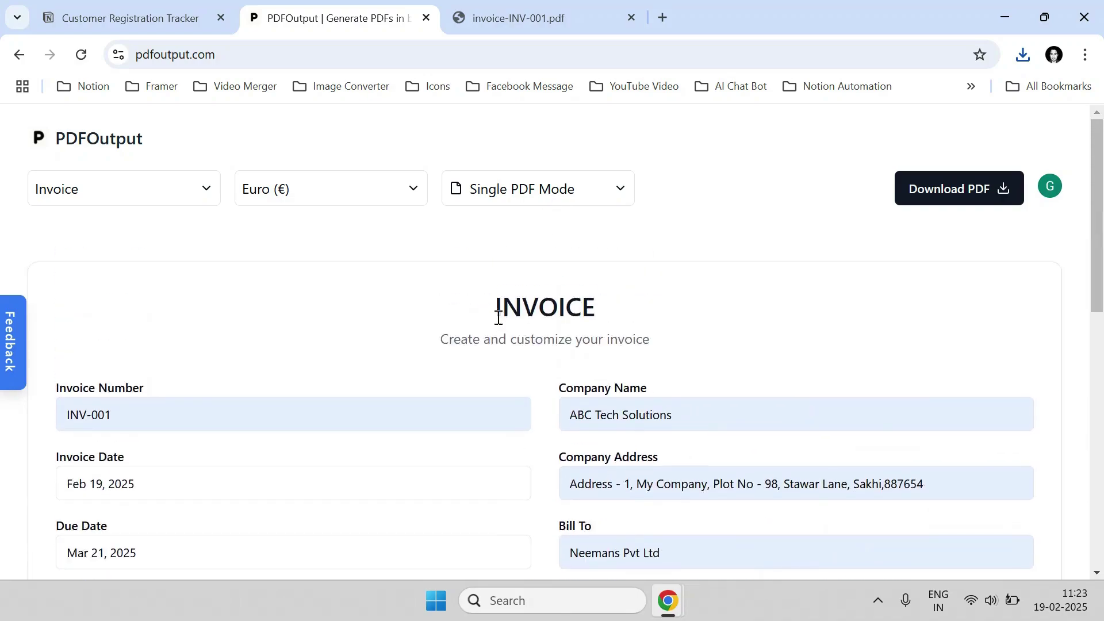
{"action": "left_click", "coordinate": [536, 204]}
{"action": "left_click", "coordinate": [524, 306]}
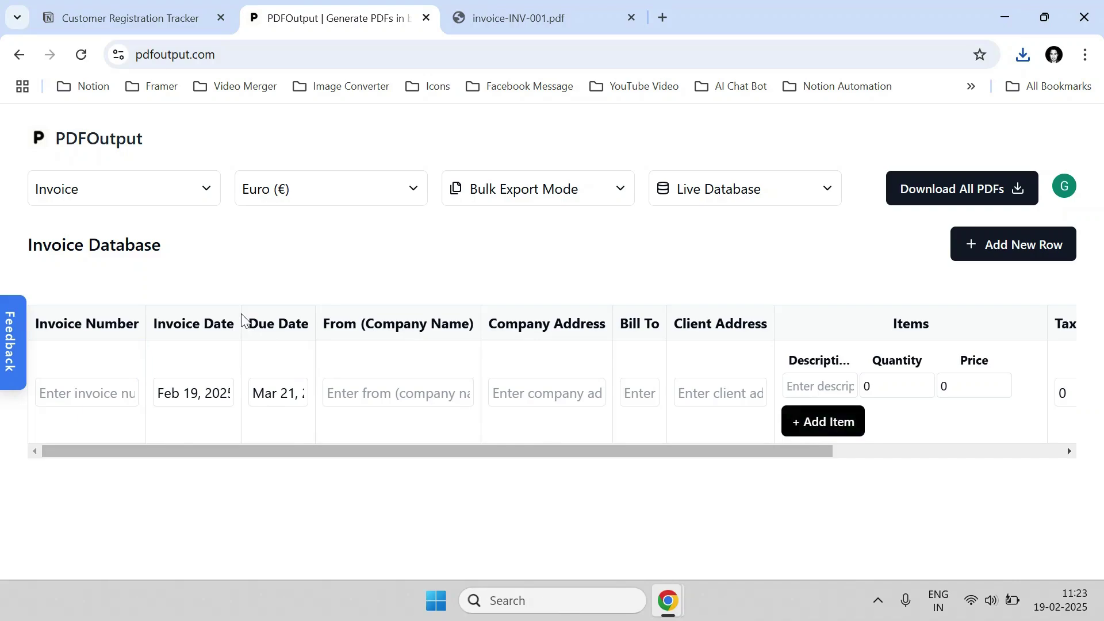
{"action": "left_click_drag", "start_coordinate": [240, 316], "coordinate": [256, 313]}
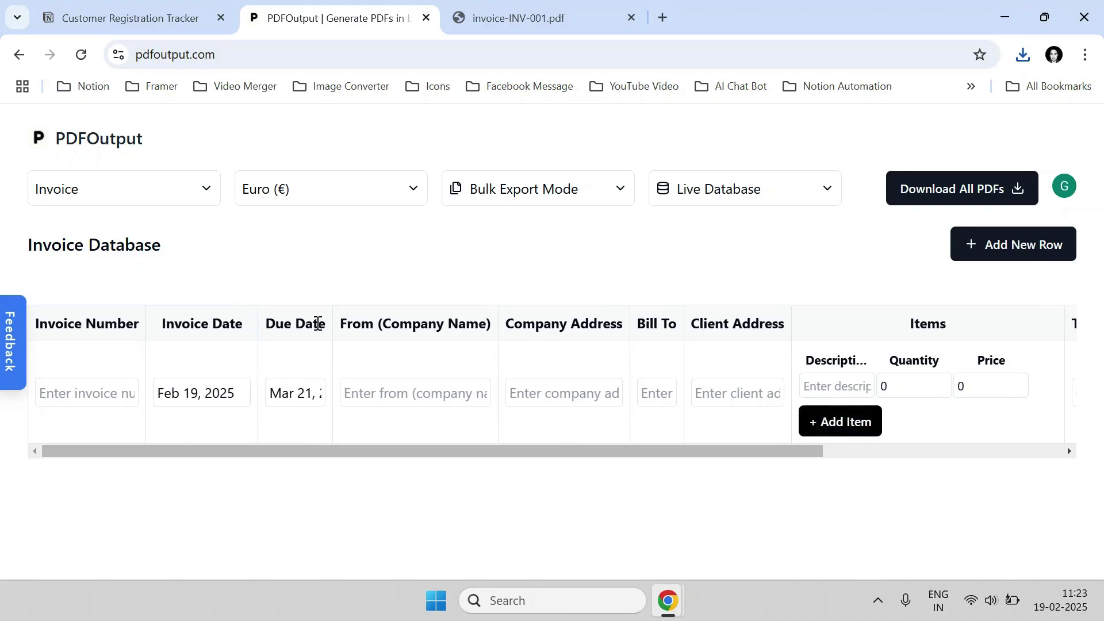
{"action": "left_click_drag", "start_coordinate": [338, 316], "coordinate": [377, 315]}
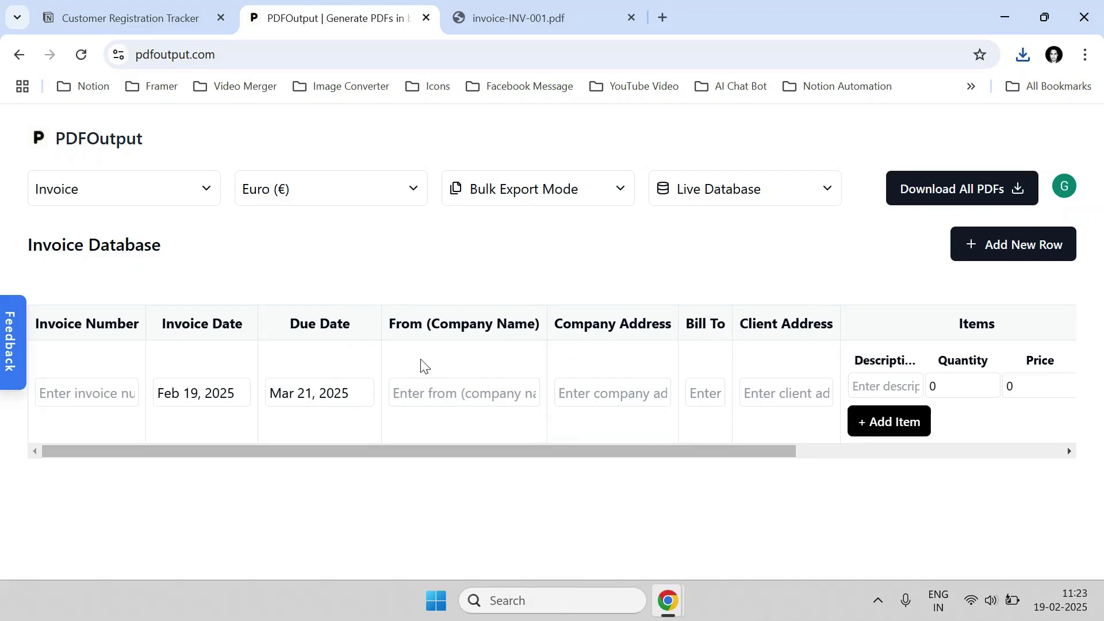
{"action": "mouse_move", "coordinate": [668, 601]}
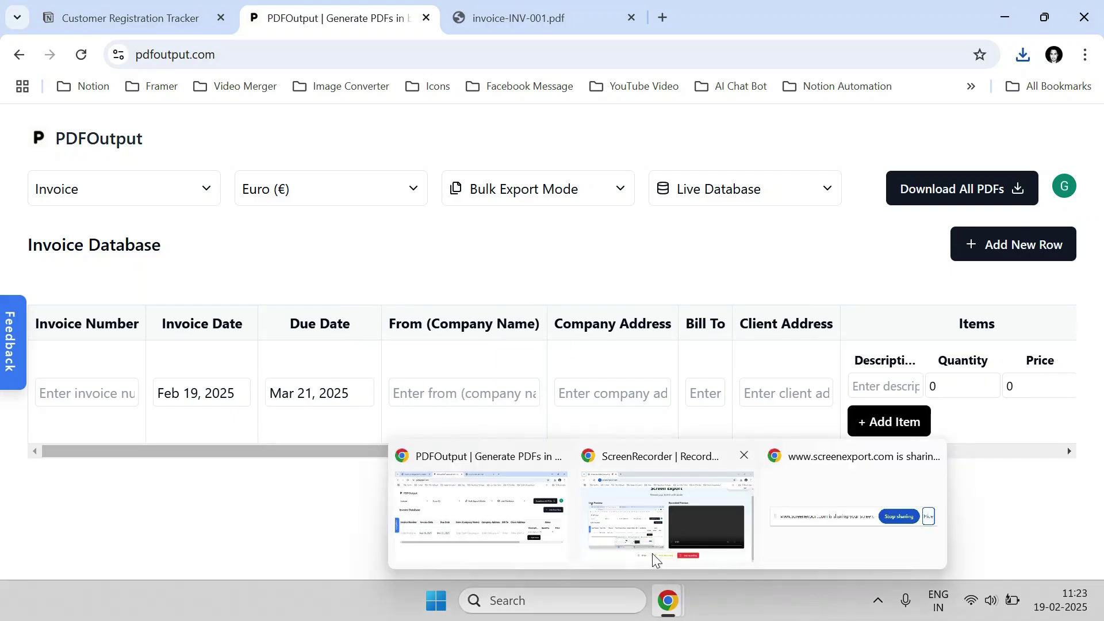
{"action": "left_click", "coordinate": [653, 557]}
{"action": "left_click", "coordinate": [586, 546]}
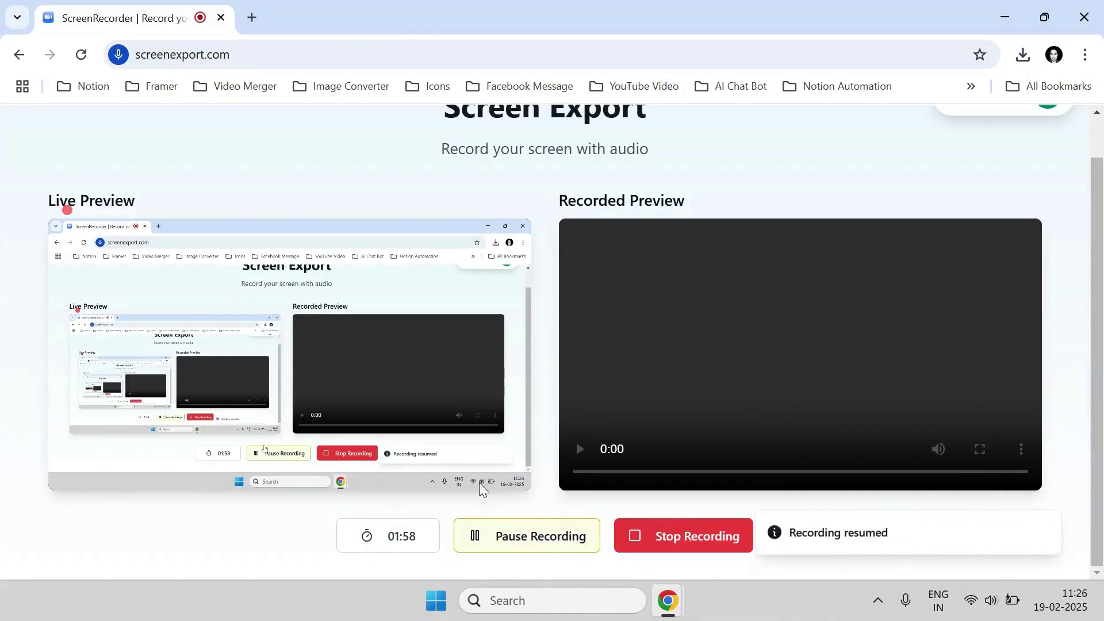
{"action": "key", "text": "alt+Tab"}
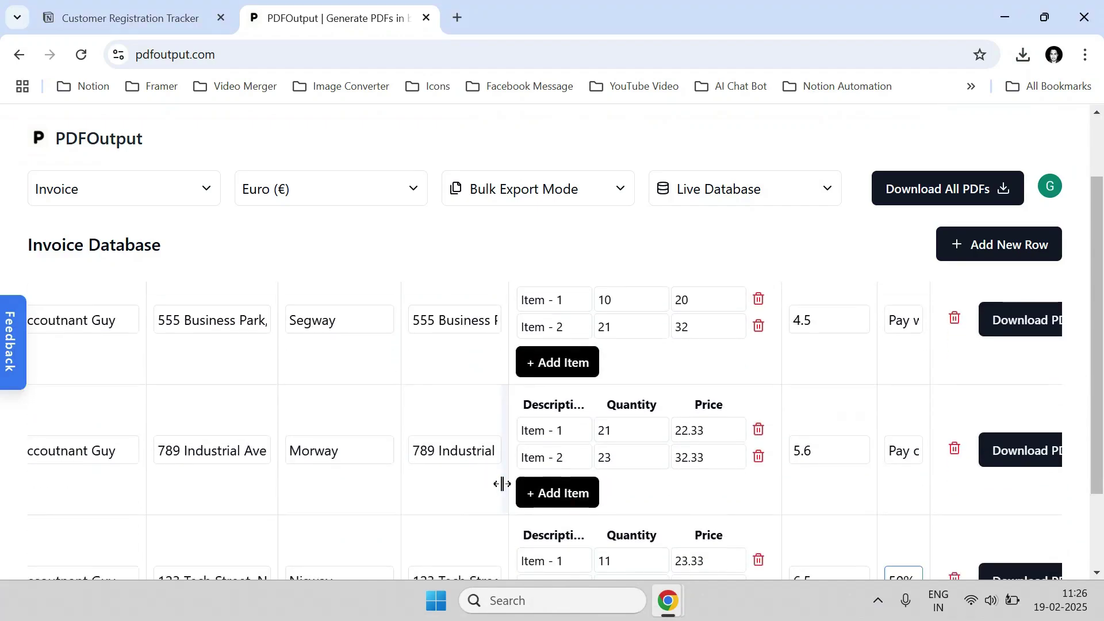
Enter INV-002 as the invoice number of the Morway row
{"action": "scroll", "coordinate": [502, 483], "scroll_direction": "down", "scroll_amount": 2}
{"action": "left_click_drag", "start_coordinate": [519, 570], "coordinate": [222, 557]}
{"action": "scroll", "coordinate": [218, 462], "scroll_direction": "up", "scroll_amount": 3}
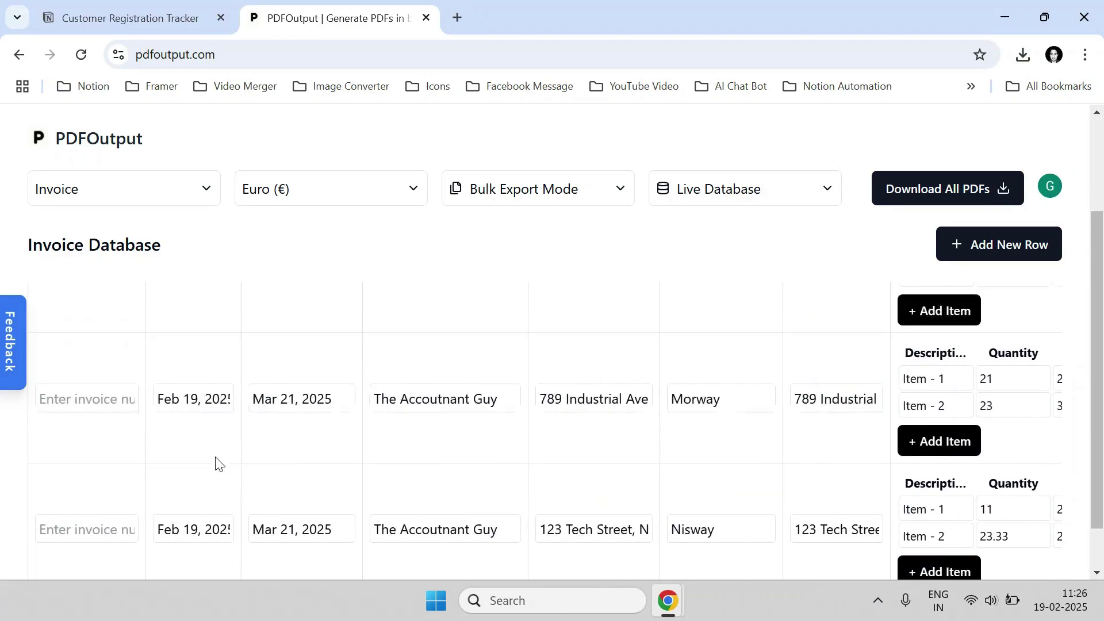
{"action": "scroll", "coordinate": [119, 450], "scroll_direction": "down", "scroll_amount": 2}
{"action": "left_click", "coordinate": [119, 450]}
{"action": "type", "text": "NV-00"}
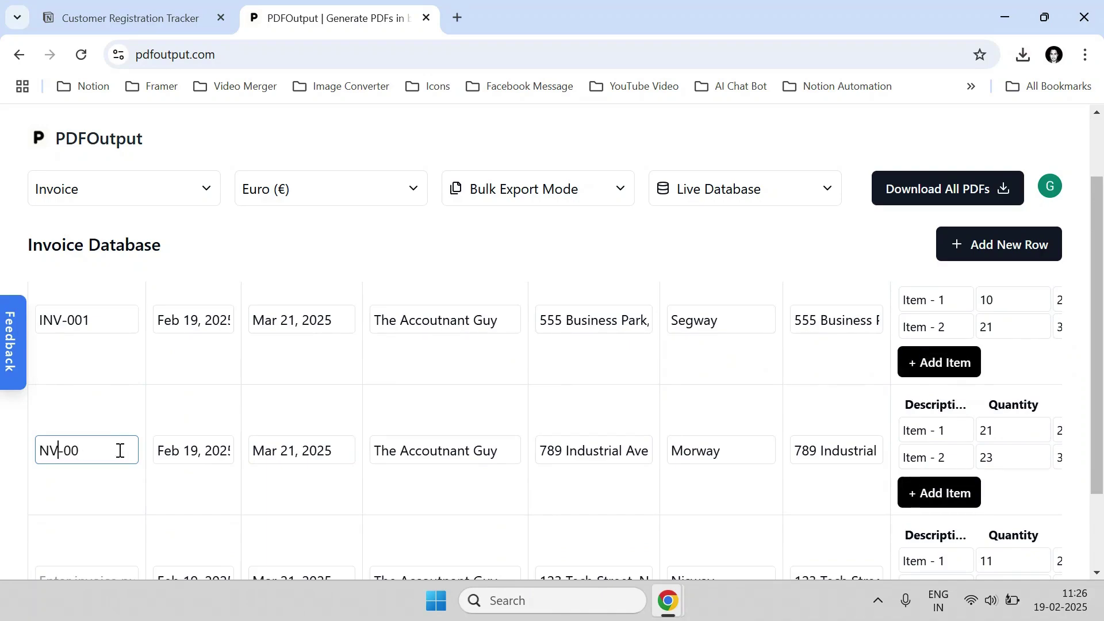
{"action": "type", "text": "I"}
{"action": "key", "text": "Right"}
{"action": "key", "text": "Right"}
{"action": "type", "text": "2"}
Enter INV-003 as the invoice number of the Nisway row
{"action": "scroll", "coordinate": [115, 455], "scroll_direction": "down", "scroll_amount": 2}
{"action": "left_click", "coordinate": [101, 473]}
{"action": "type", "text": "I"}
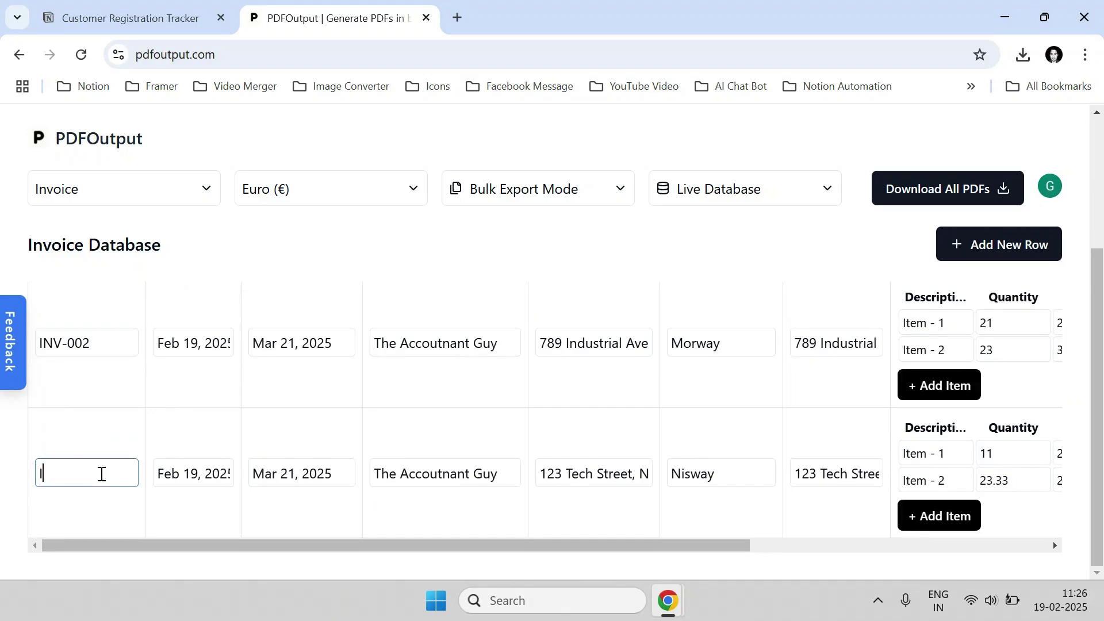
{"action": "type", "text": "NV-003"}
{"action": "scroll", "coordinate": [102, 474], "scroll_direction": "up", "scroll_amount": 3}
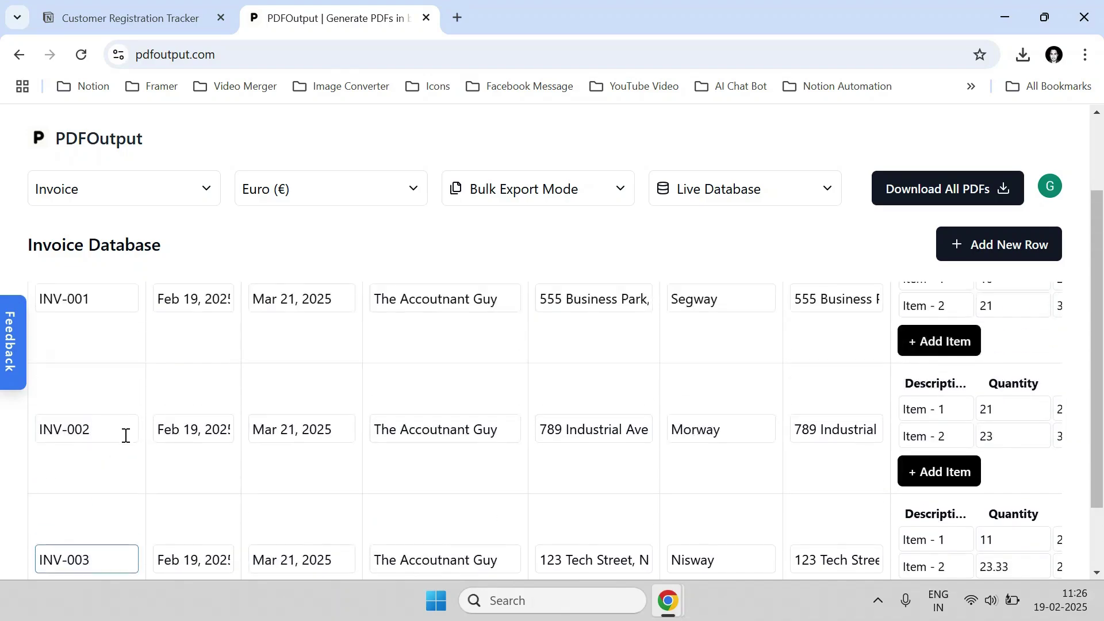
Widen the Invoice Number, Invoice Date and From (Company Name) columns of the invoice database
{"action": "left_click_drag", "start_coordinate": [145, 316], "coordinate": [163, 315]}
{"action": "left_click_drag", "start_coordinate": [257, 321], "coordinate": [286, 326]}
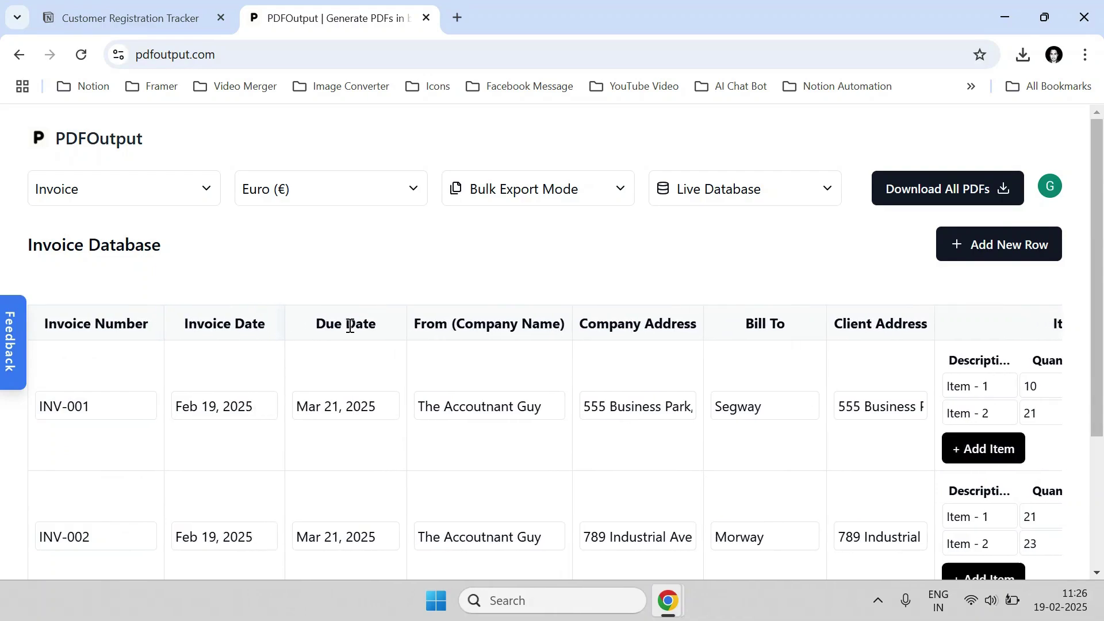
{"action": "scroll", "coordinate": [452, 322], "scroll_direction": "down", "scroll_amount": 3}
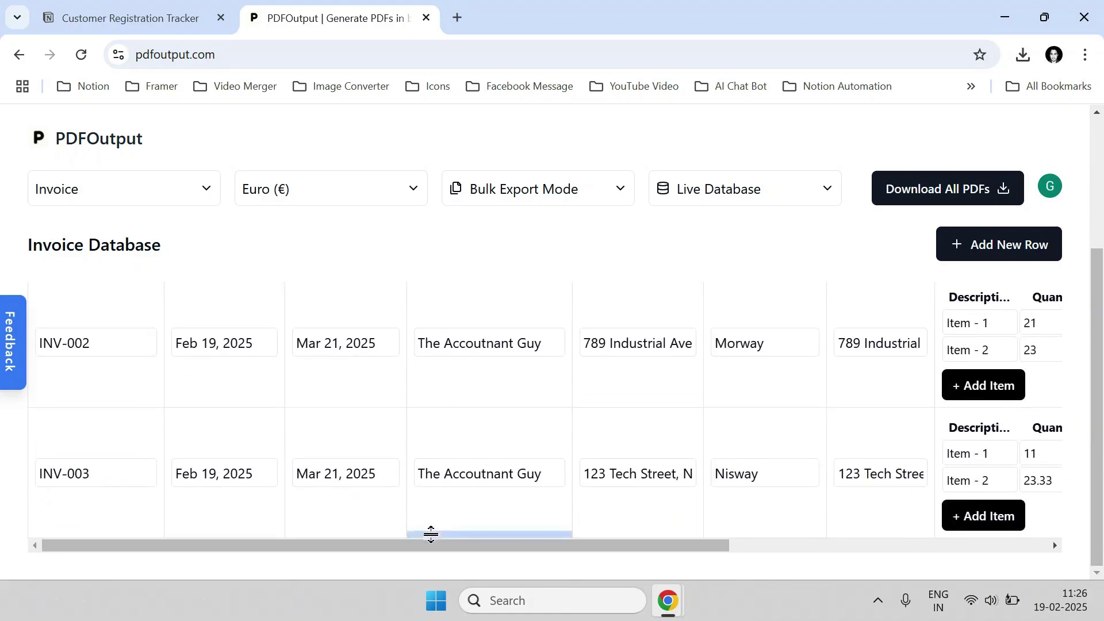
{"action": "scroll", "coordinate": [489, 409], "scroll_direction": "up", "scroll_amount": 3}
{"action": "mouse_move", "coordinate": [569, 301]}
{"action": "left_mouse_down"}
{"action": "mouse_move", "coordinate": [621, 320]}
{"action": "mouse_move", "coordinate": [575, 321]}
{"action": "left_mouse_up"}
{"action": "scroll", "coordinate": [579, 424], "scroll_direction": "down", "scroll_amount": 3}
Widen the Tax Rate (%) and Notes columns so that more of each invoice note is readable
{"action": "left_click_drag", "start_coordinate": [611, 547], "coordinate": [857, 533]}
{"action": "left_click_drag", "start_coordinate": [835, 383], "coordinate": [858, 379]}
{"action": "left_click_drag", "start_coordinate": [928, 374], "coordinate": [1023, 380]}
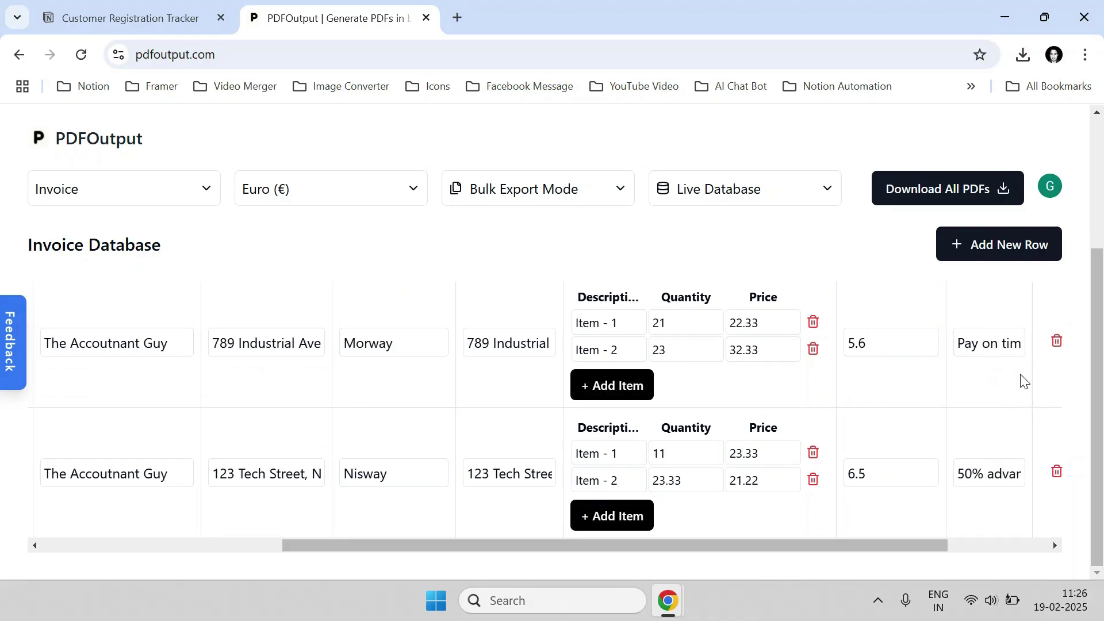
{"action": "left_click_drag", "start_coordinate": [937, 544], "coordinate": [1043, 543]}
{"action": "left_click_drag", "start_coordinate": [873, 372], "coordinate": [972, 370]}
Review the invoice rows and download all of them as PDFs in bulk
{"action": "scroll", "coordinate": [855, 438], "scroll_direction": "up", "scroll_amount": 3}
{"action": "scroll", "coordinate": [855, 441], "scroll_direction": "down", "scroll_amount": 3}
{"action": "scroll", "coordinate": [838, 431], "scroll_direction": "up", "scroll_amount": 3}
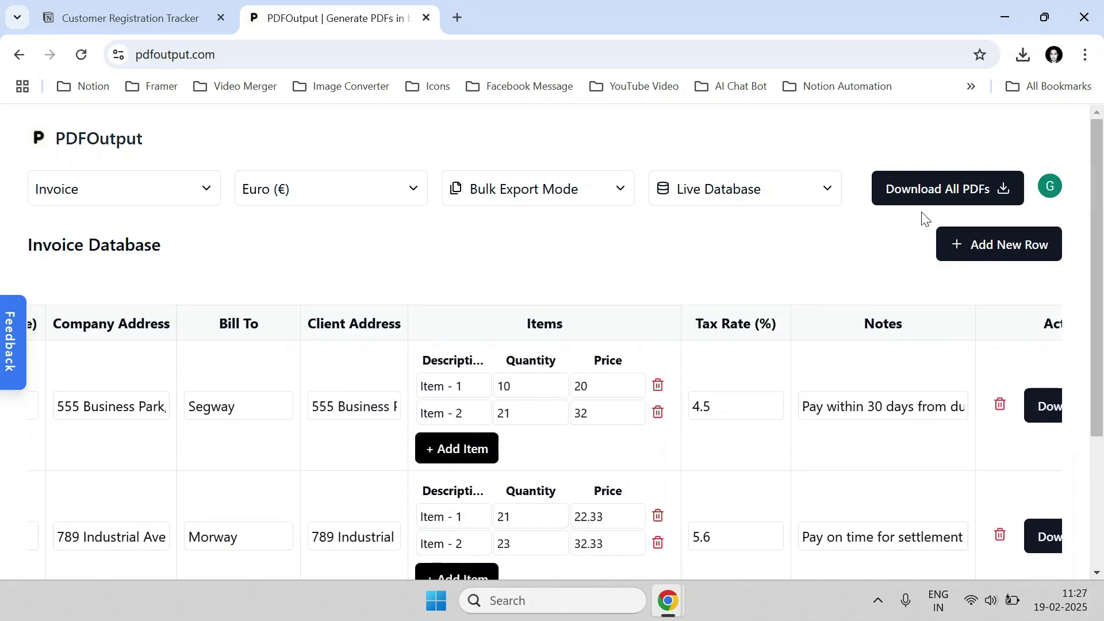
{"action": "left_click", "coordinate": [926, 192]}
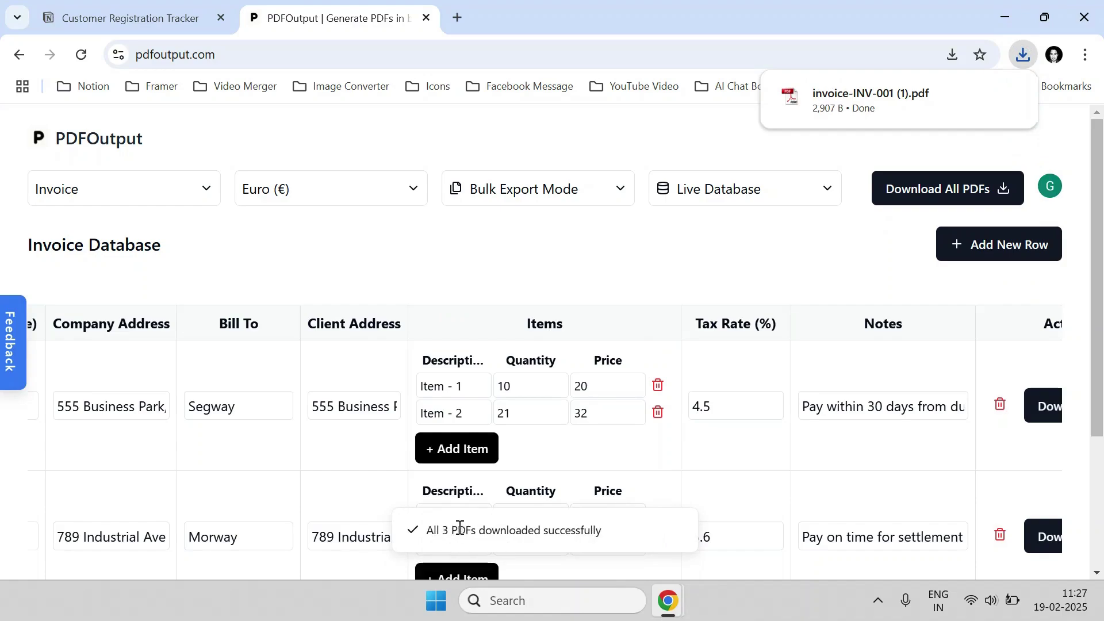
Open the downloaded invoice-INV-003.pdf and check its dates, parties, line items, totals and notes
{"action": "left_click", "coordinate": [1020, 48]}
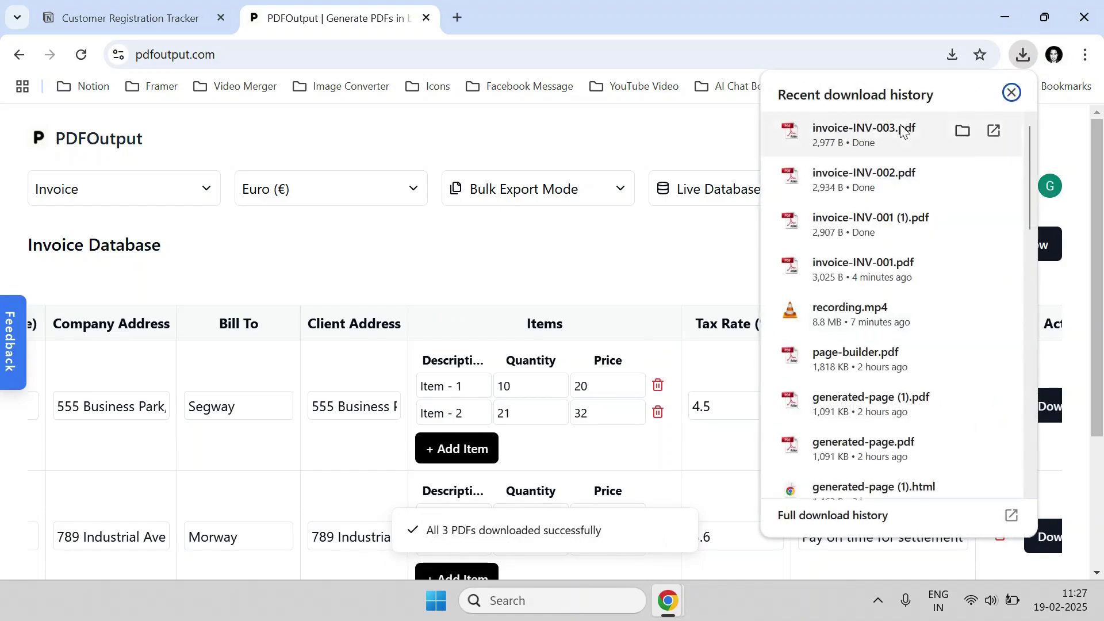
{"action": "left_click", "coordinate": [898, 125]}
{"action": "scroll", "coordinate": [648, 318], "scroll_direction": "down", "scroll_amount": 5}
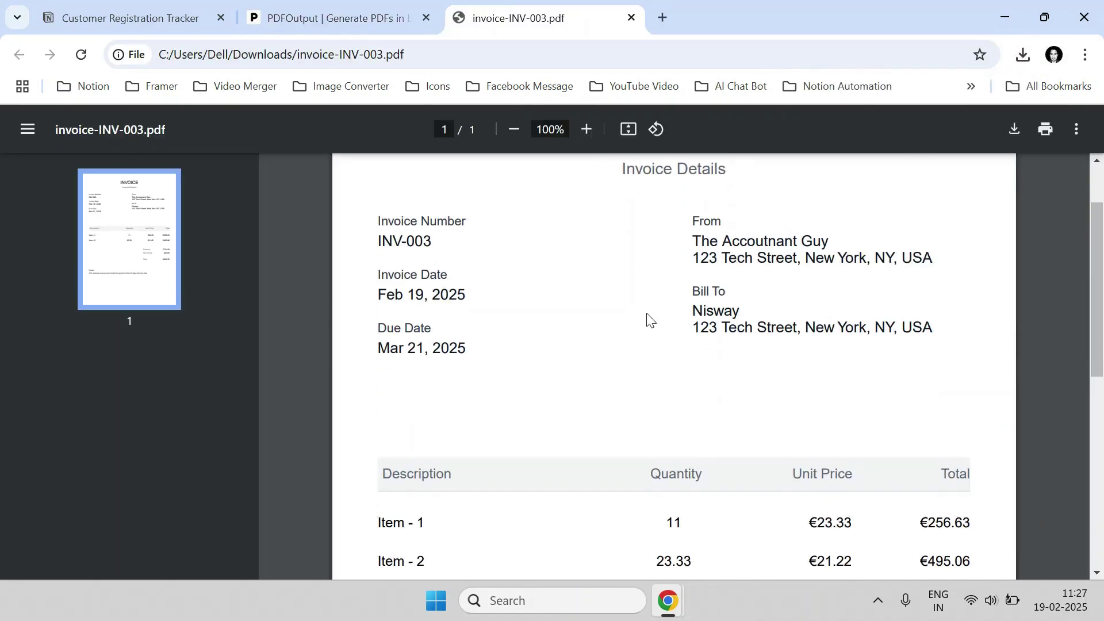
{"action": "scroll", "coordinate": [648, 318], "scroll_direction": "down", "scroll_amount": 5}
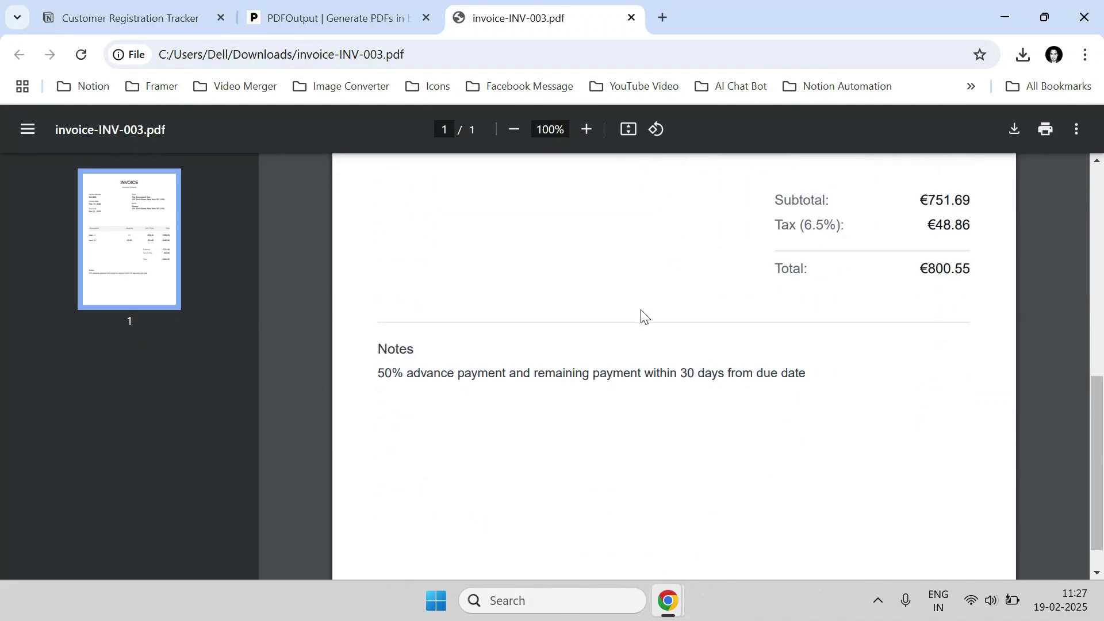
{"action": "scroll", "coordinate": [642, 316], "scroll_direction": "up", "scroll_amount": 10}
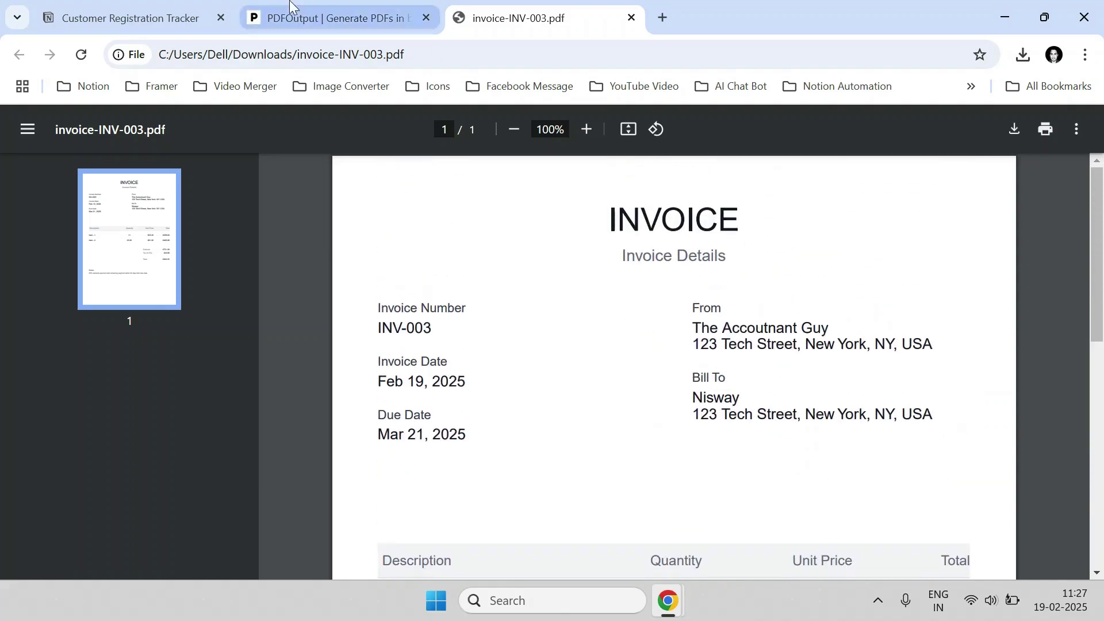
Return to the PDFOutput invoice database and view the available database source options, keeping Live Database
{"action": "left_click", "coordinate": [328, 15]}
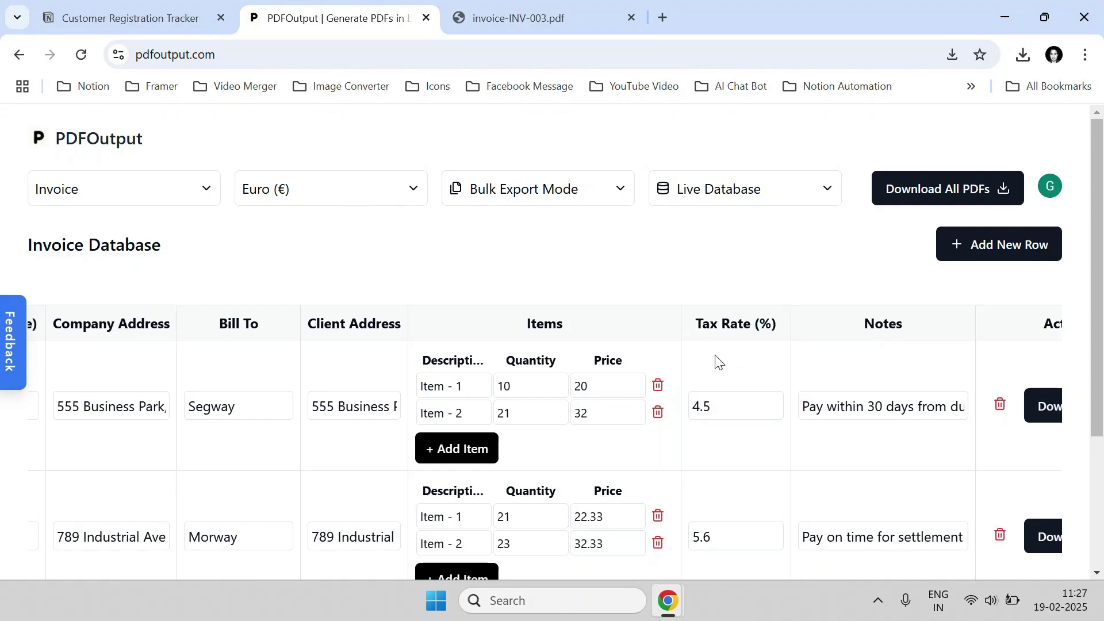
{"action": "scroll", "coordinate": [604, 399], "scroll_direction": "down", "scroll_amount": 2}
{"action": "scroll", "coordinate": [604, 399], "scroll_direction": "up", "scroll_amount": 2}
{"action": "left_click", "coordinate": [731, 205]}
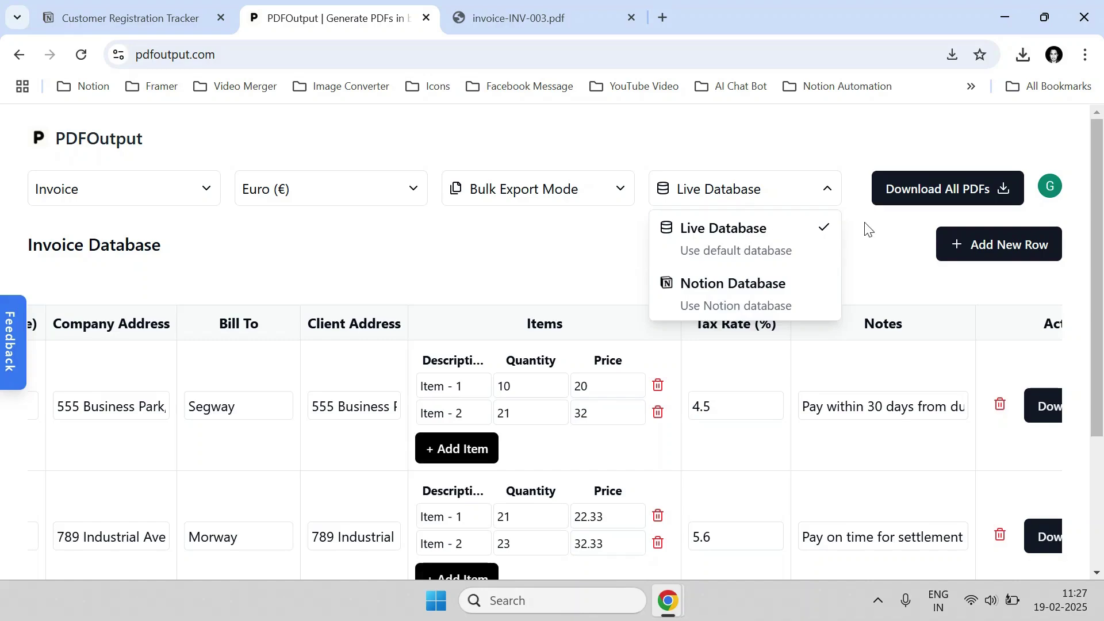
{"action": "left_click", "coordinate": [567, 259]}
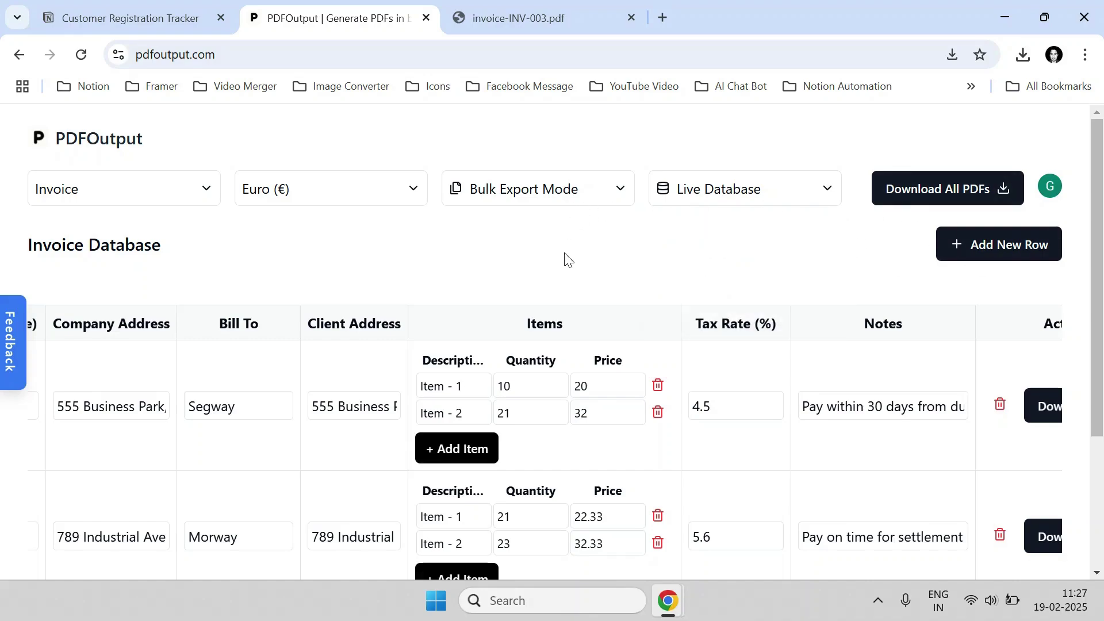
Examine the invoice rows and the individual PDF download action offered for each row
{"action": "scroll", "coordinate": [949, 261], "scroll_direction": "down", "scroll_amount": 3}
{"action": "scroll", "coordinate": [943, 276], "scroll_direction": "up", "scroll_amount": 3}
{"action": "scroll", "coordinate": [937, 294], "scroll_direction": "down", "scroll_amount": 3}
{"action": "left_click_drag", "start_coordinate": [970, 548], "coordinate": [1087, 534]}
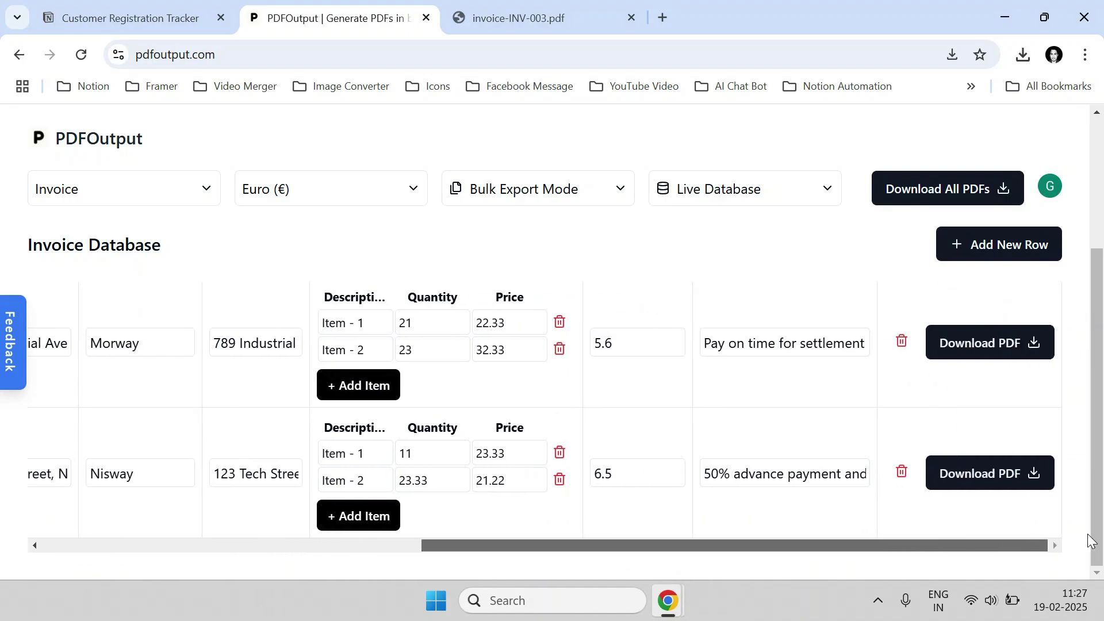
{"action": "scroll", "coordinate": [993, 390], "scroll_direction": "up", "scroll_amount": 3}
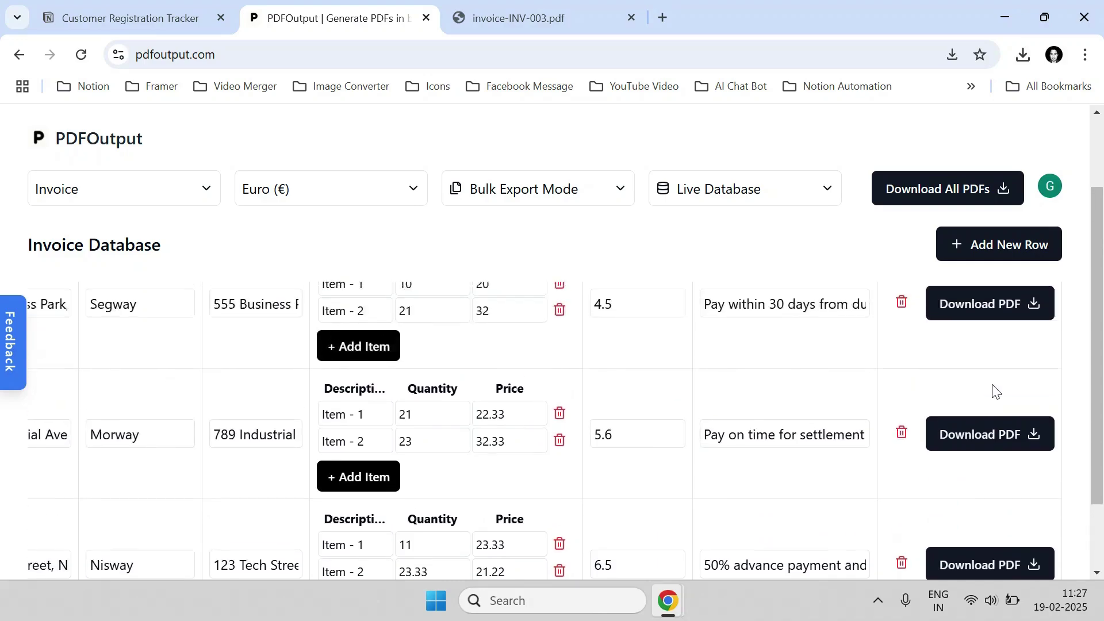
{"action": "scroll", "coordinate": [986, 391], "scroll_direction": "down", "scroll_amount": 3}
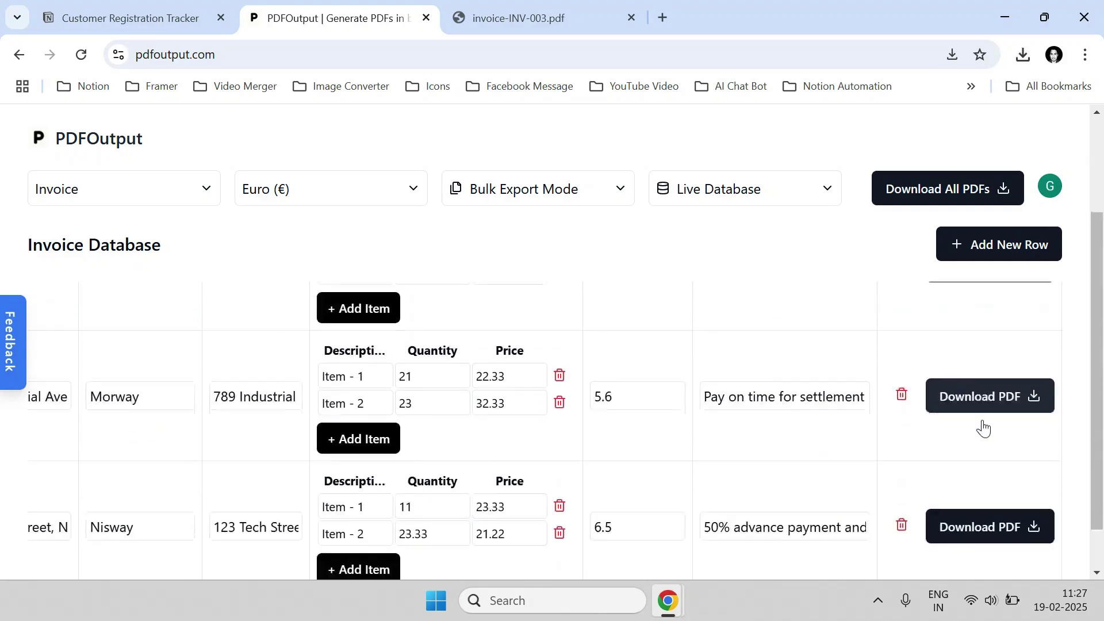
{"action": "scroll", "coordinate": [980, 437], "scroll_direction": "up", "scroll_amount": 3}
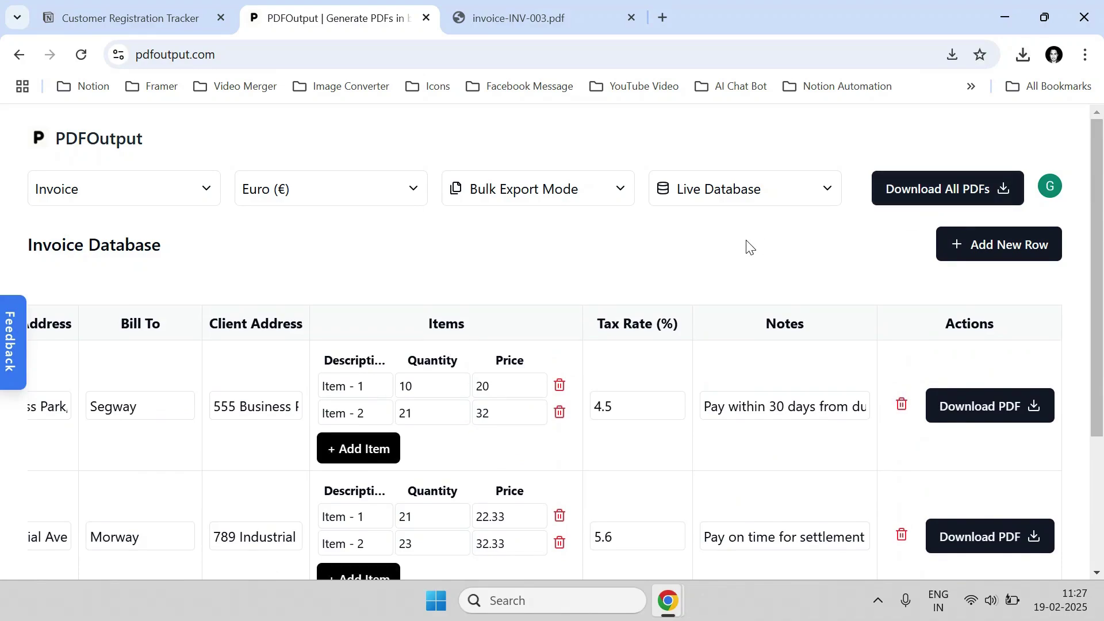
{"action": "scroll", "coordinate": [294, 316], "scroll_direction": "down", "scroll_amount": 3}
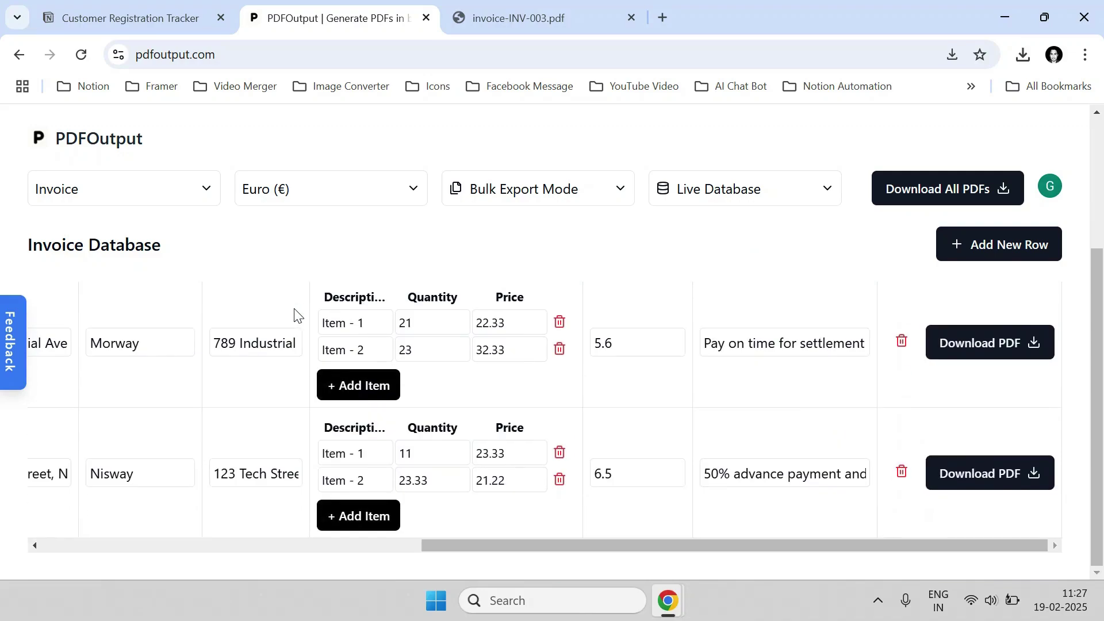
View the available document templates and the template request form, closing it without submitting a request
{"action": "left_click_drag", "start_coordinate": [515, 542], "coordinate": [141, 498]}
{"action": "left_click", "coordinate": [135, 191]}
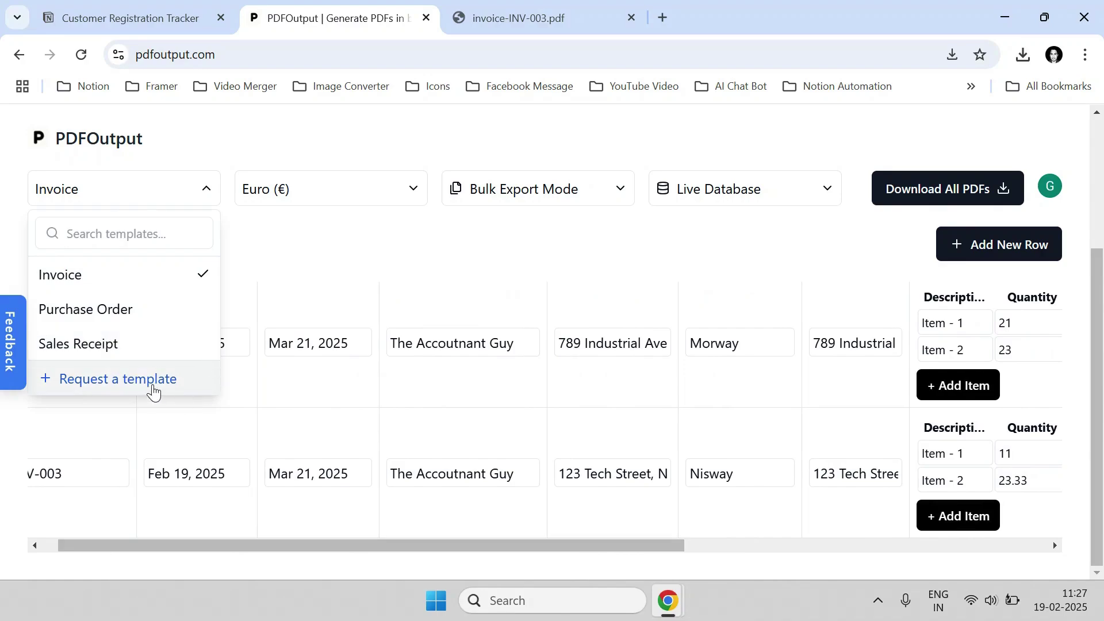
{"action": "left_click", "coordinate": [123, 387]}
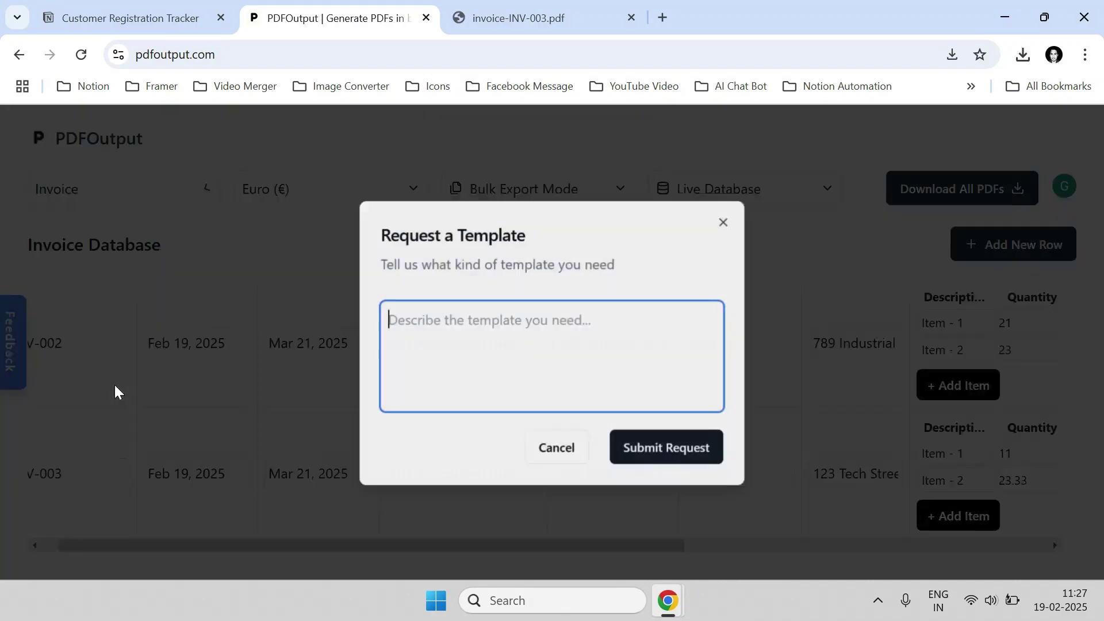
{"action": "left_click", "coordinate": [558, 448]}
View the feedback form with its type and message fields, and close it without sending anything
{"action": "left_click", "coordinate": [17, 342]}
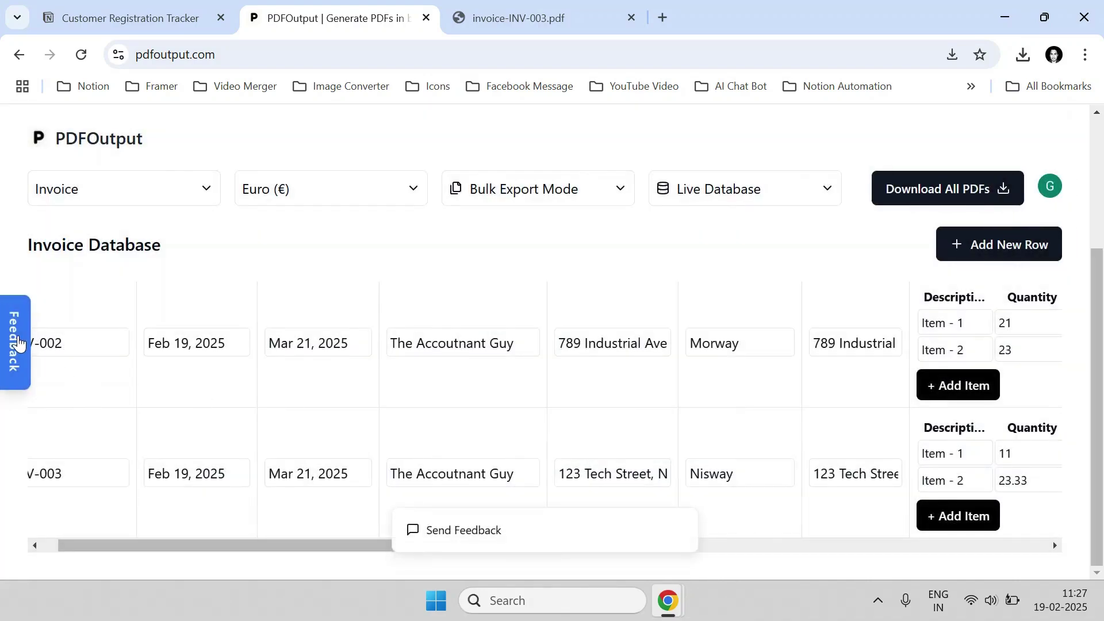
{"action": "left_click", "coordinate": [20, 344]}
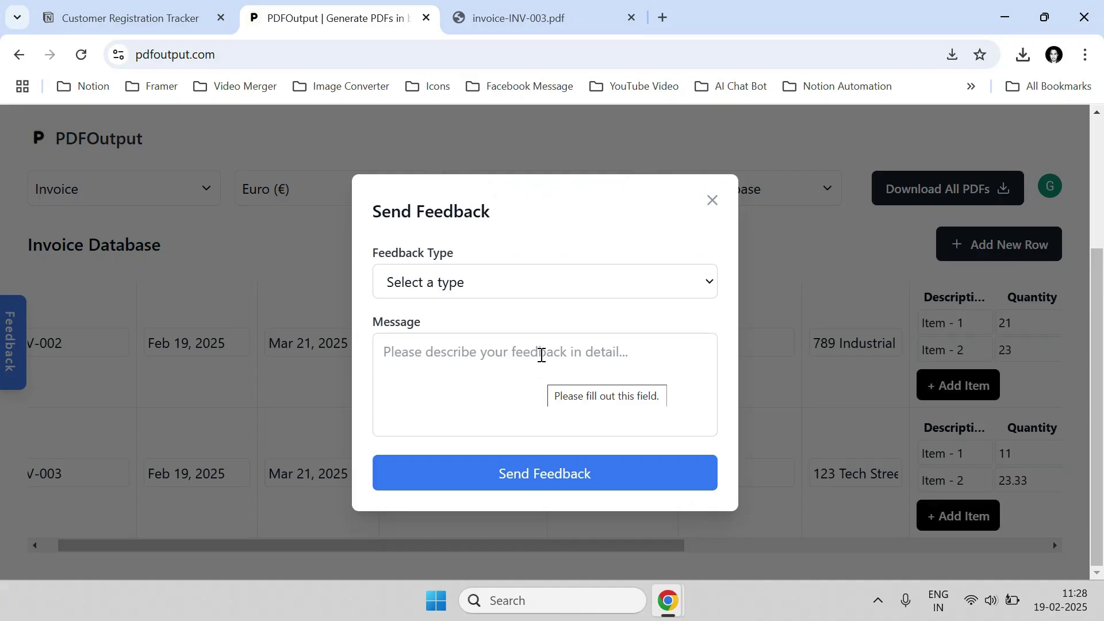
{"action": "left_click", "coordinate": [712, 202]}
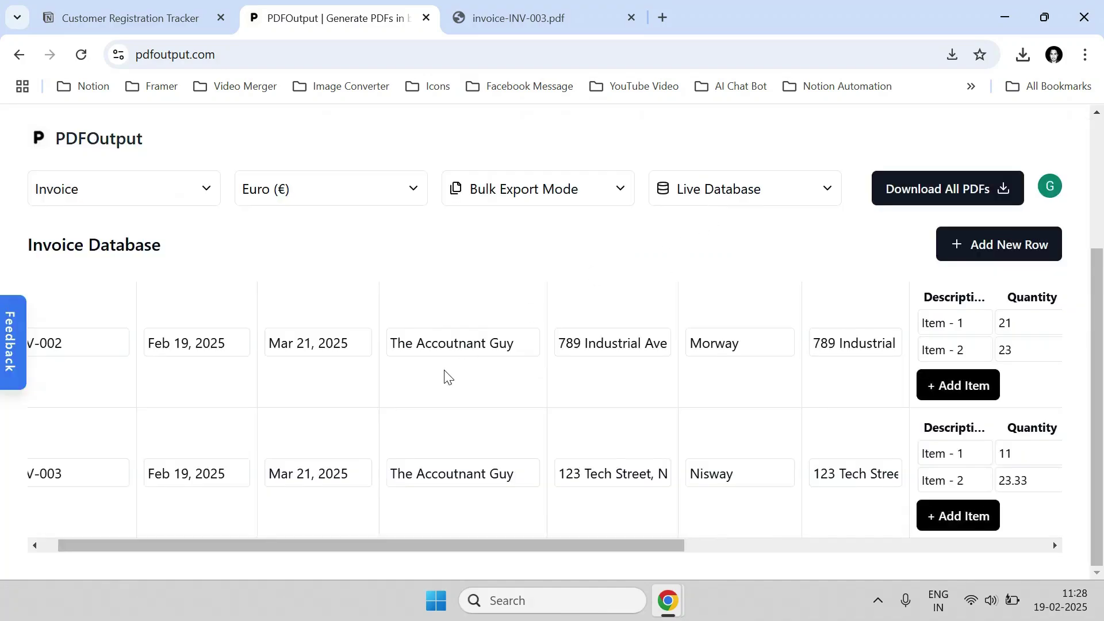